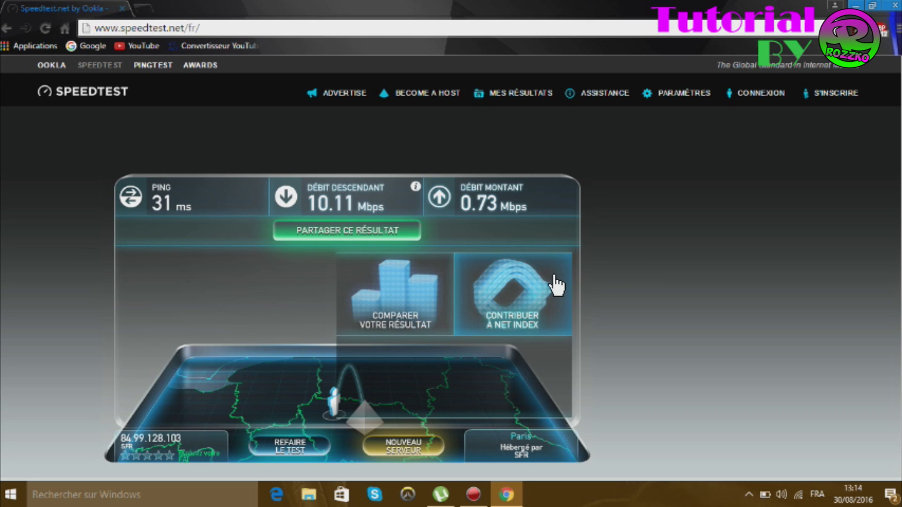
Close the Speedtest browser window and launch the Registry Editor by running regedit
click(893, 6)
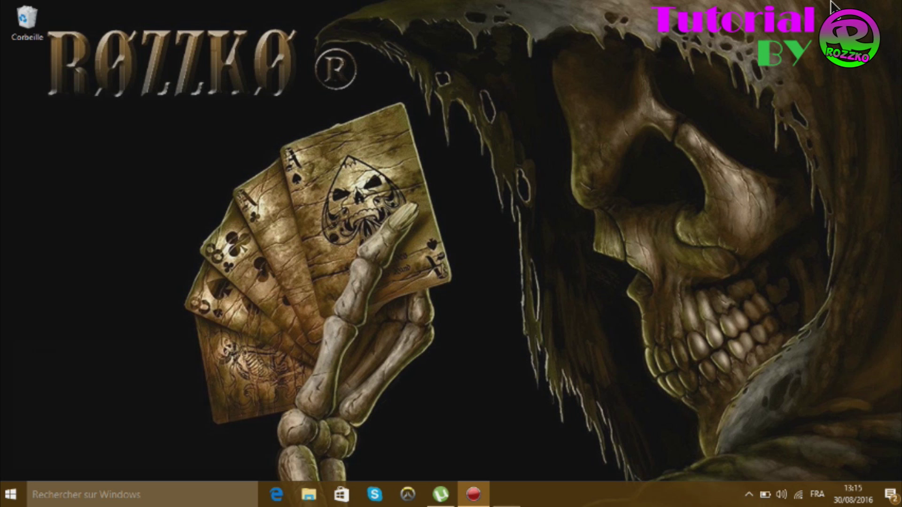
key(super+r)
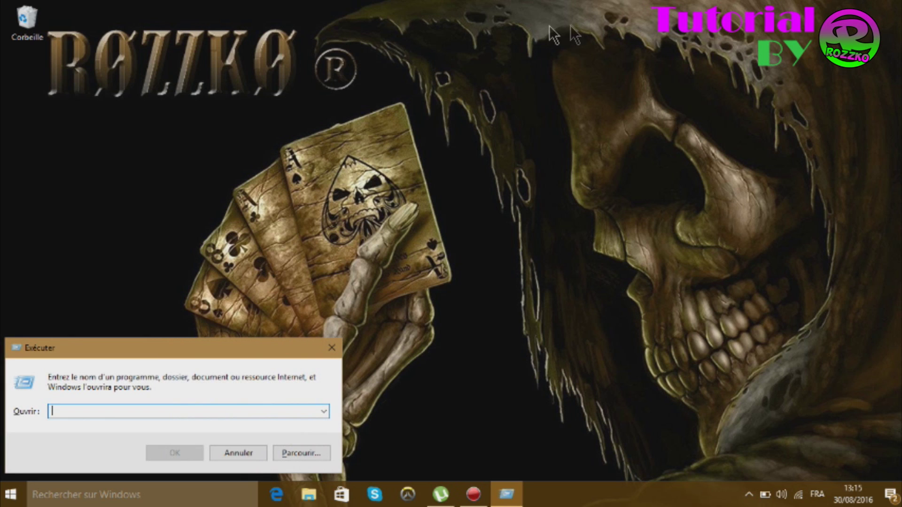
click(329, 351)
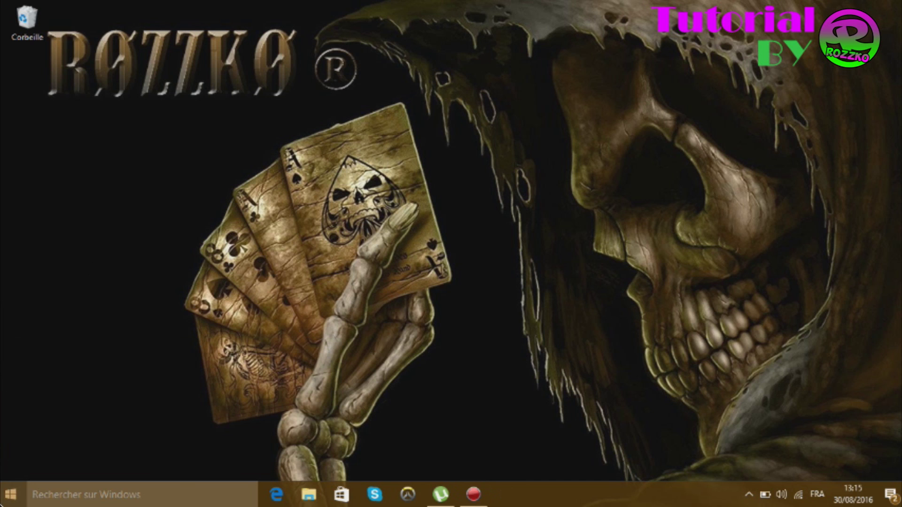
right_click(10, 502)
right_click(10, 502)
right_click(12, 503)
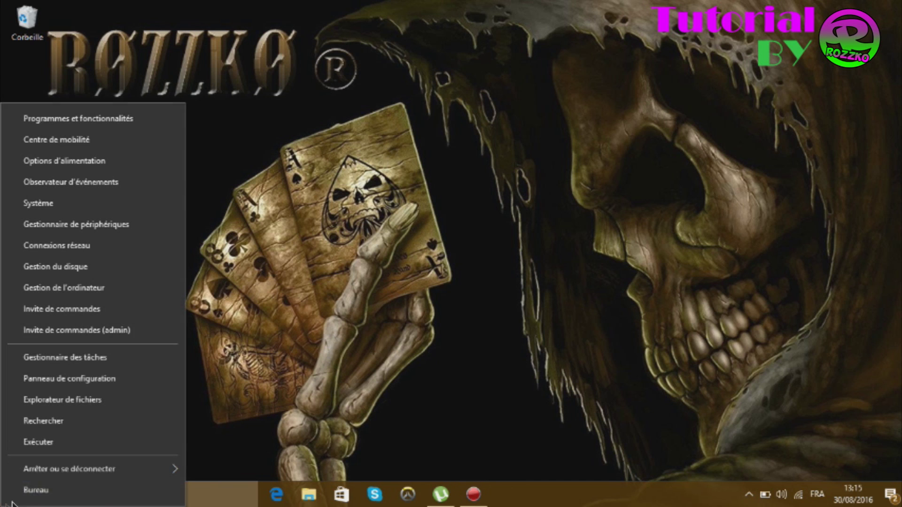
click(48, 441)
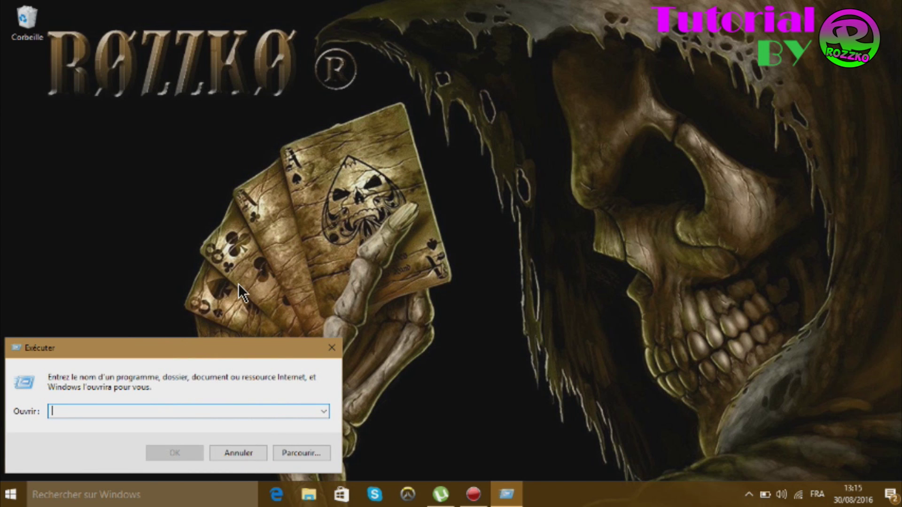
text(regedit)
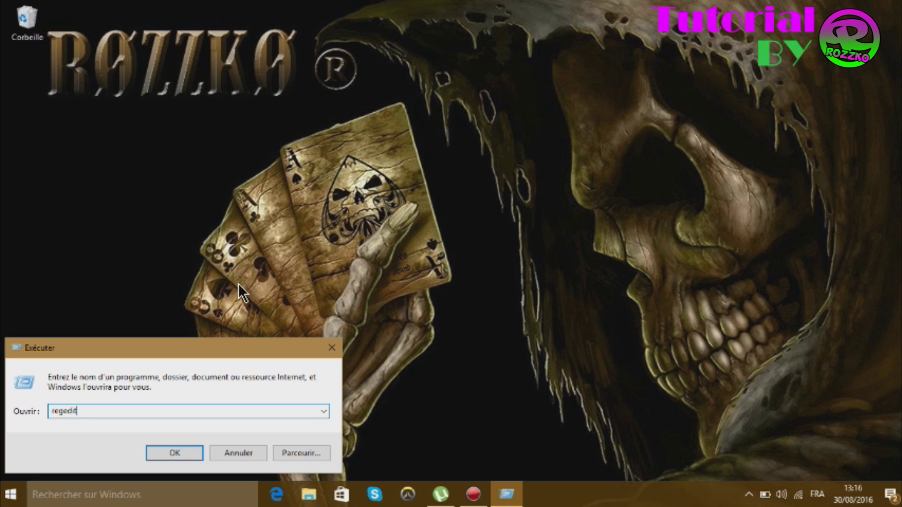
key(Return)
drag(97, 27, 268, 78)
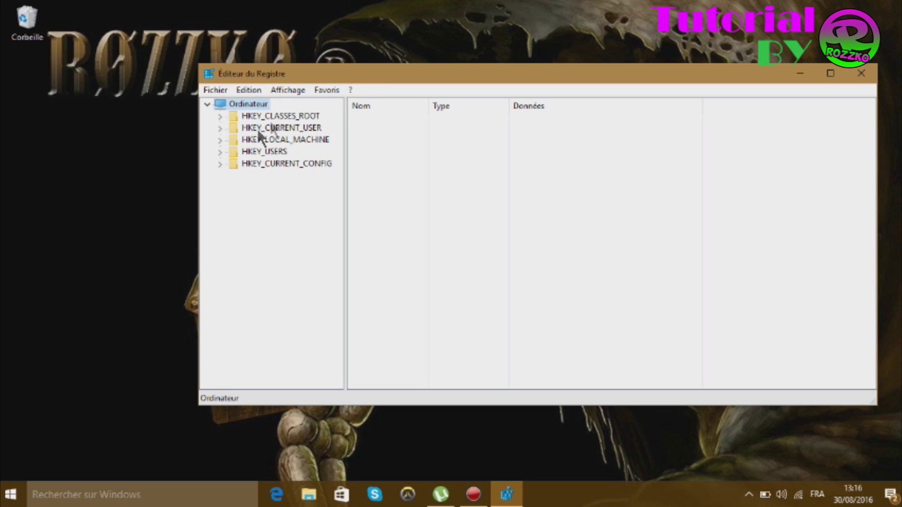
Export the HKEY_LOCAL_MACHINE branch to the desktop (Bureau) as a registry file named save
click(245, 140)
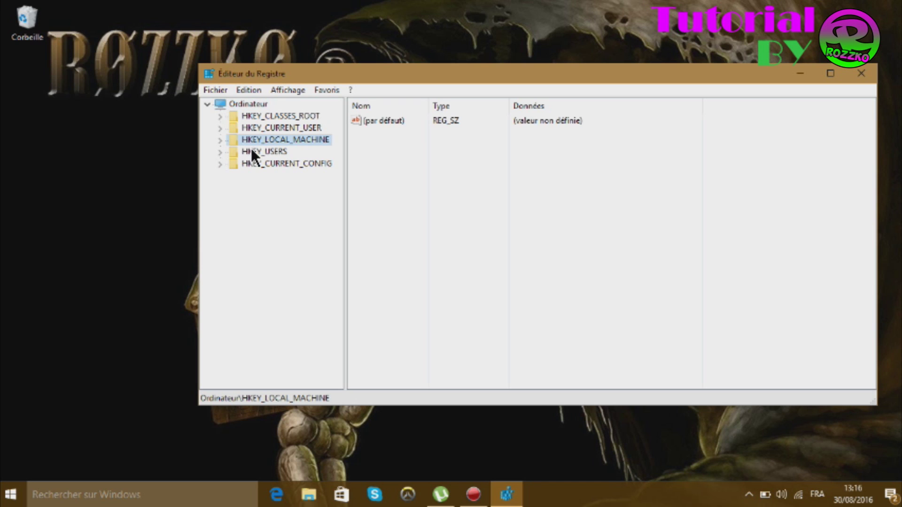
click(209, 89)
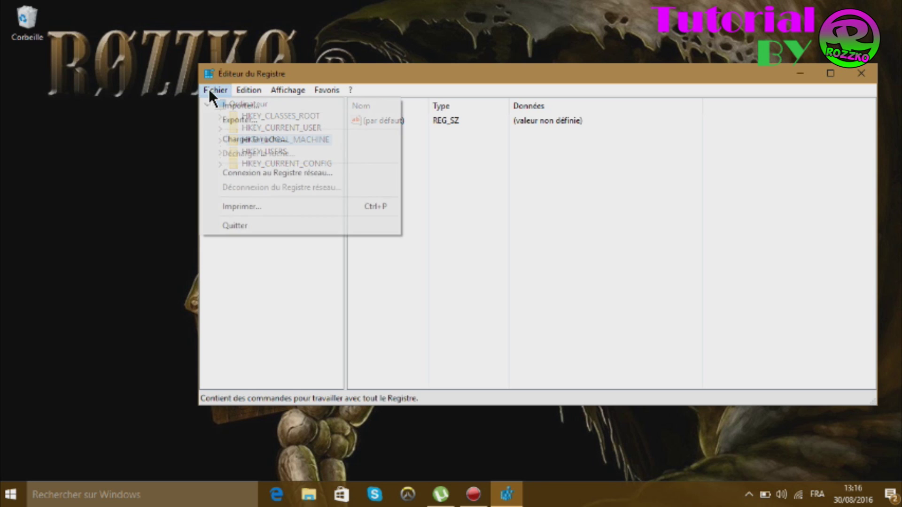
click(236, 116)
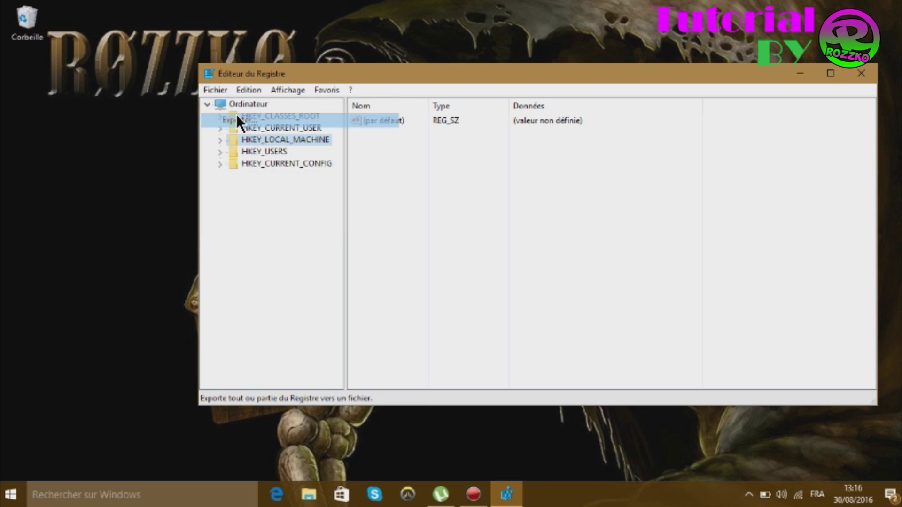
click(232, 203)
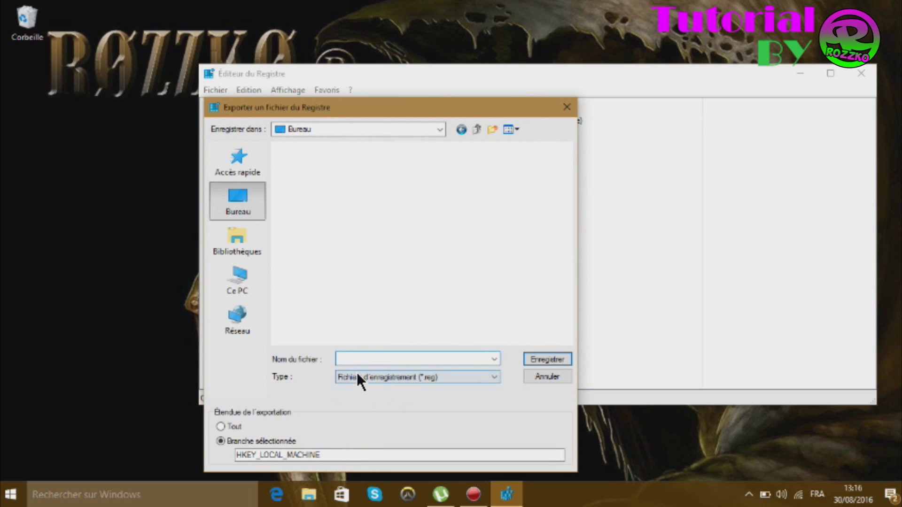
text(save)
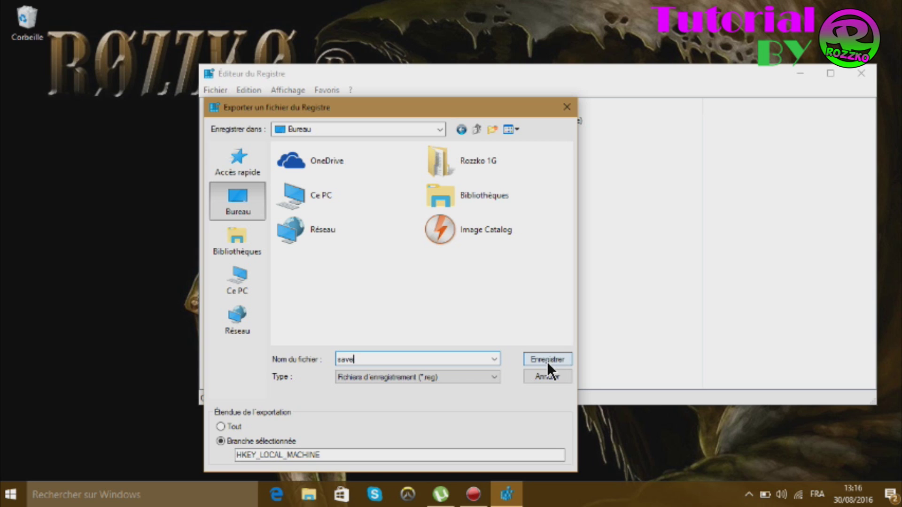
click(546, 360)
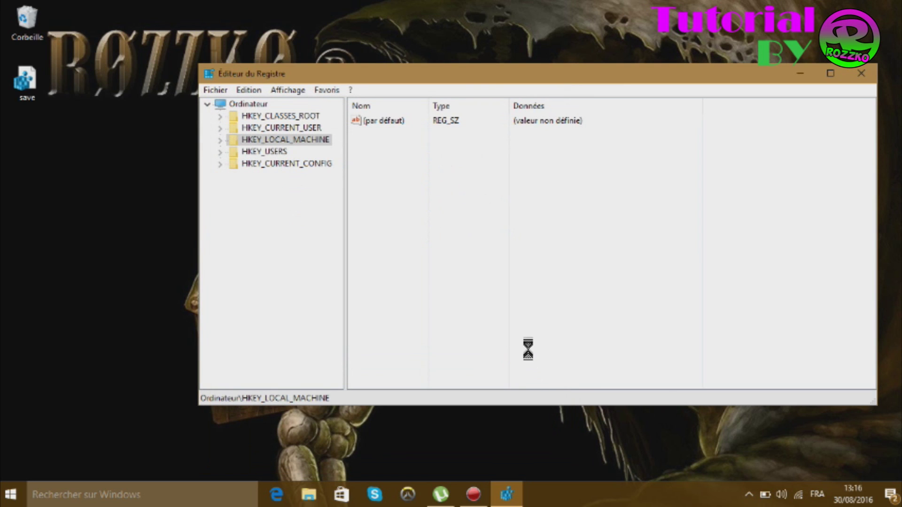
drag(54, 160, 101, 163)
click(116, 207)
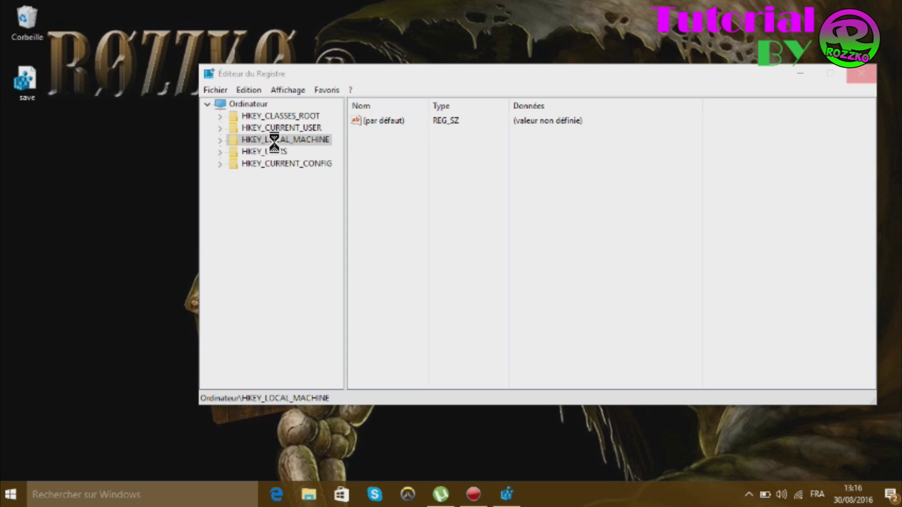
drag(341, 72, 380, 87)
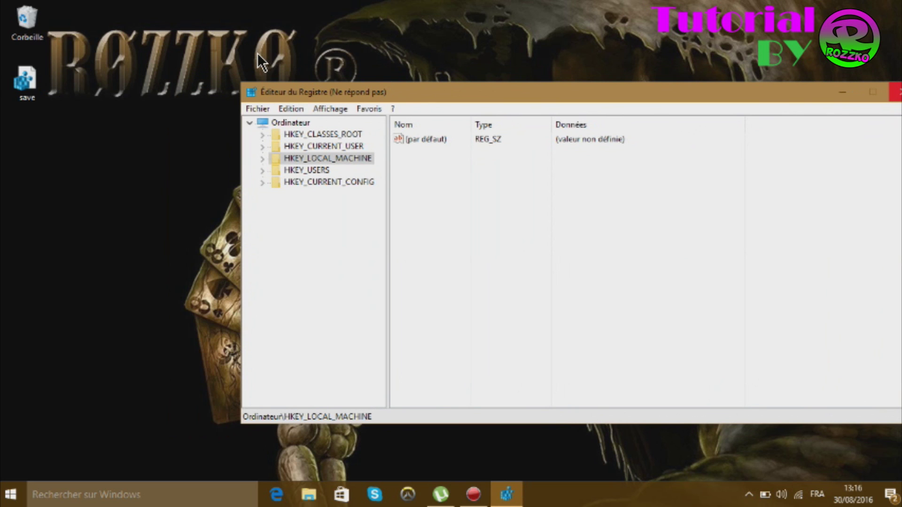
drag(183, 62, 94, 329)
drag(491, 94, 346, 97)
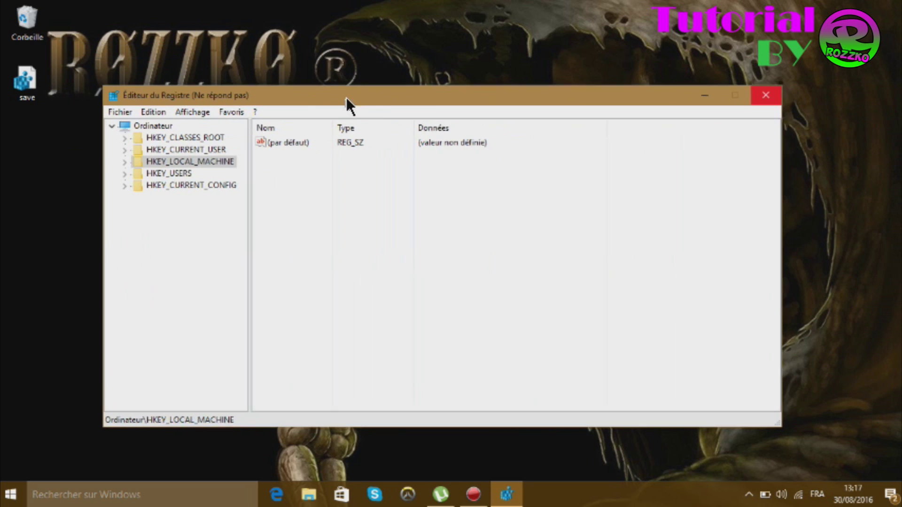
drag(285, 50, 260, 66)
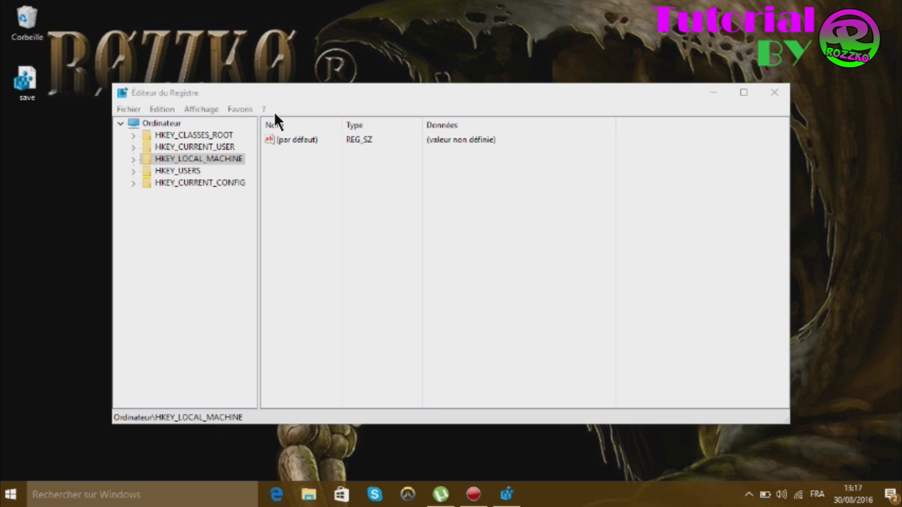
Expand the registry path HKEY_LOCAL_MACHINE\SYSTEM\CurrentControlSet\Services
click(166, 159)
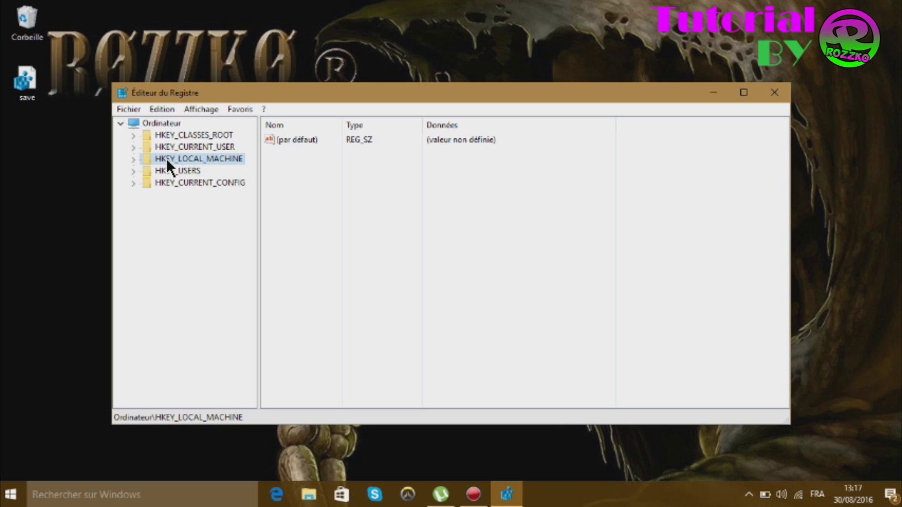
click(134, 160)
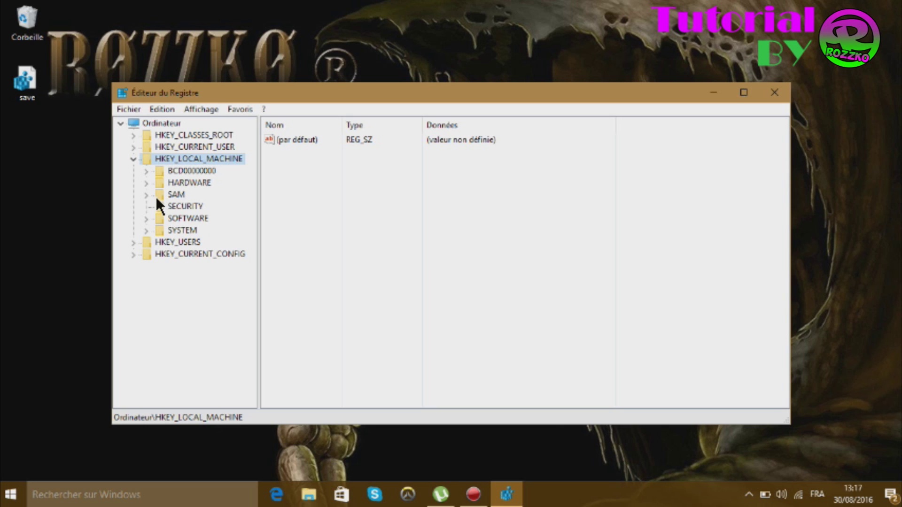
click(183, 230)
click(146, 231)
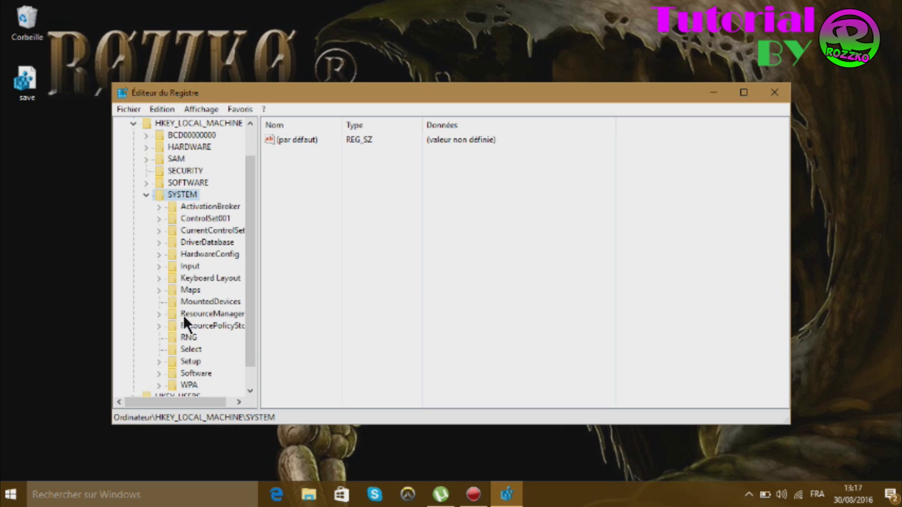
scroll(234, 292, down, 1)
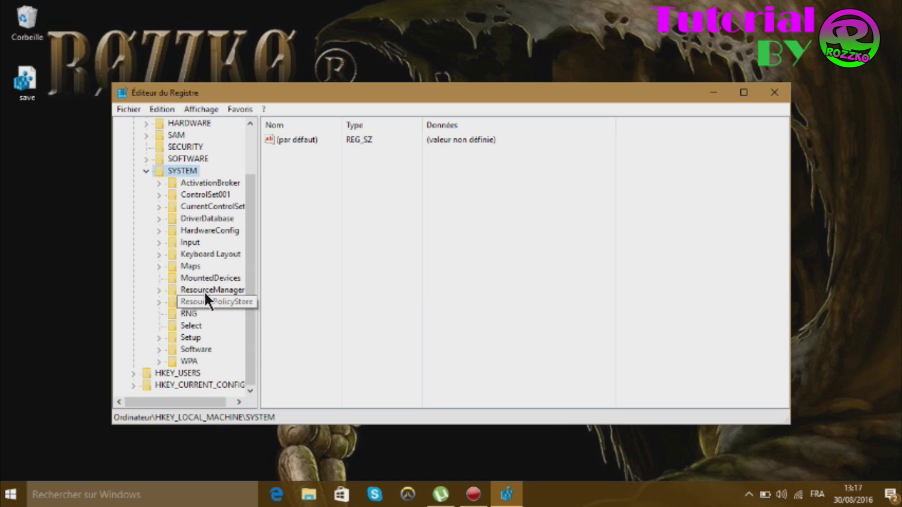
click(159, 206)
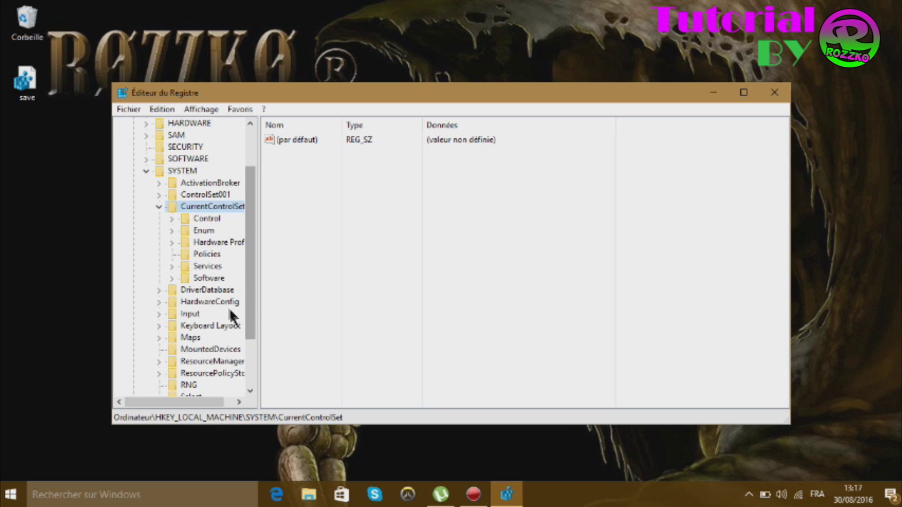
click(198, 266)
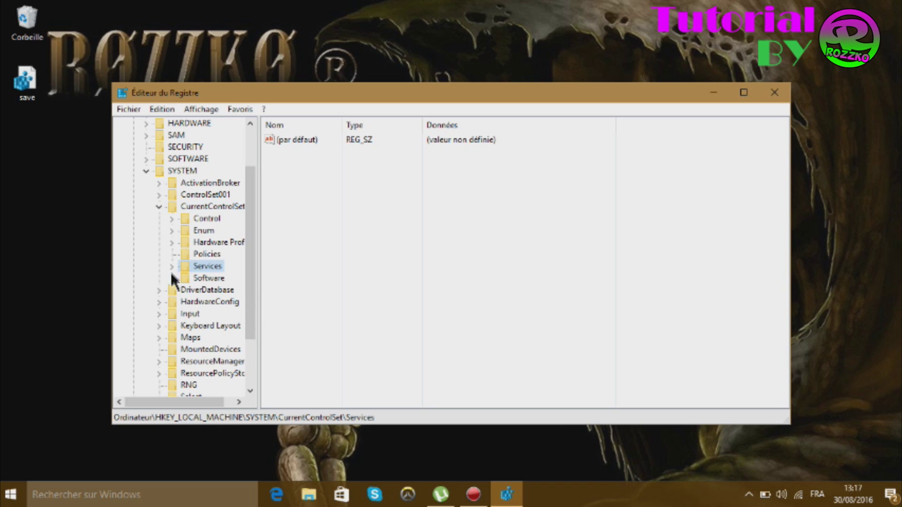
click(172, 267)
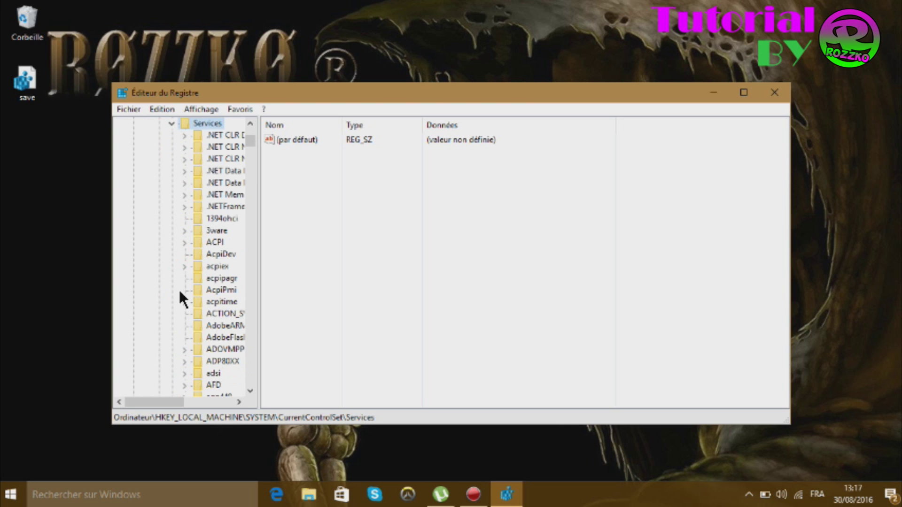
Find the Tcpip key under Services, select it and expand its subkeys
scroll(221, 304, down, 20)
scroll(220, 311, down, 20)
scroll(219, 311, down, 20)
scroll(215, 313, down, 20)
scroll(215, 313, down, 15)
scroll(216, 313, down, 7)
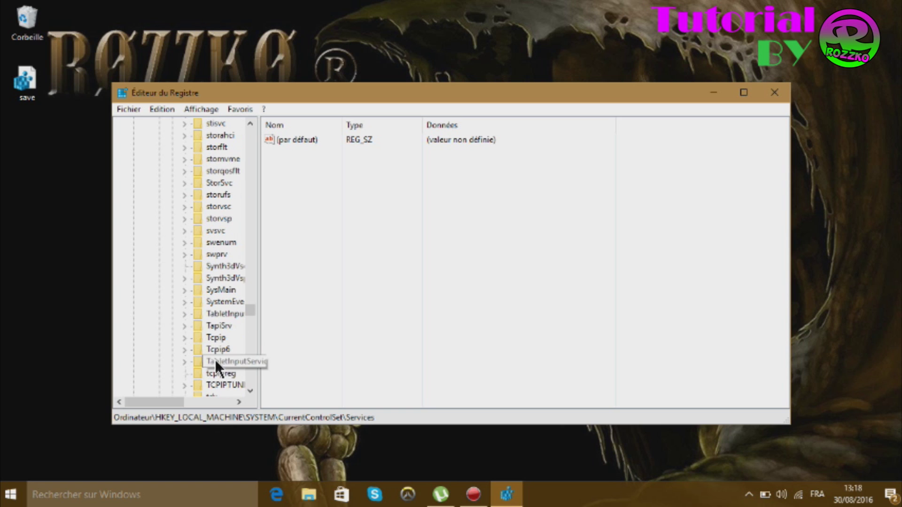
click(219, 338)
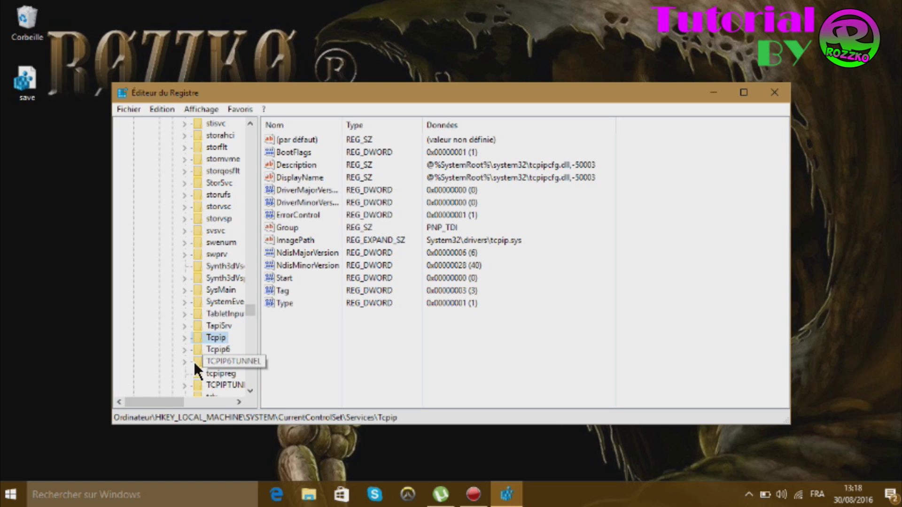
click(184, 338)
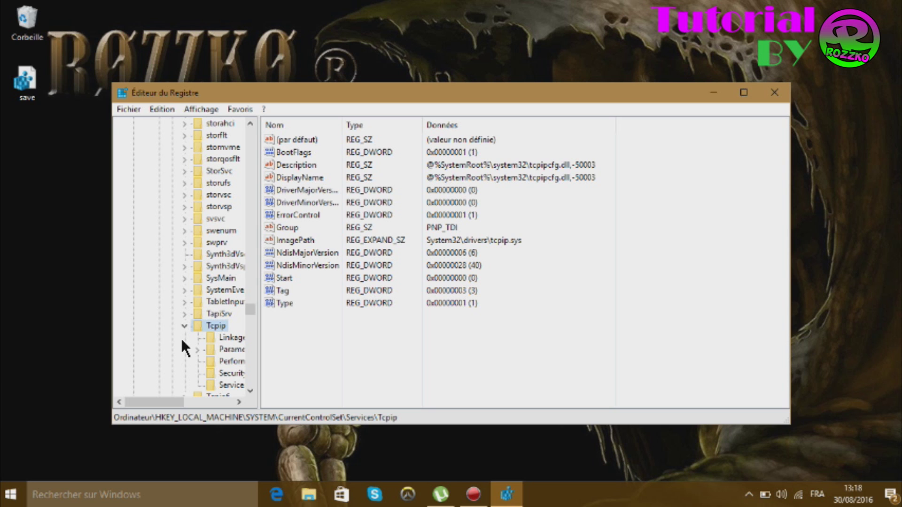
Widen the key tree so full key names fit, and select the Parameters key under Tcpip
scroll(212, 350, down, 3)
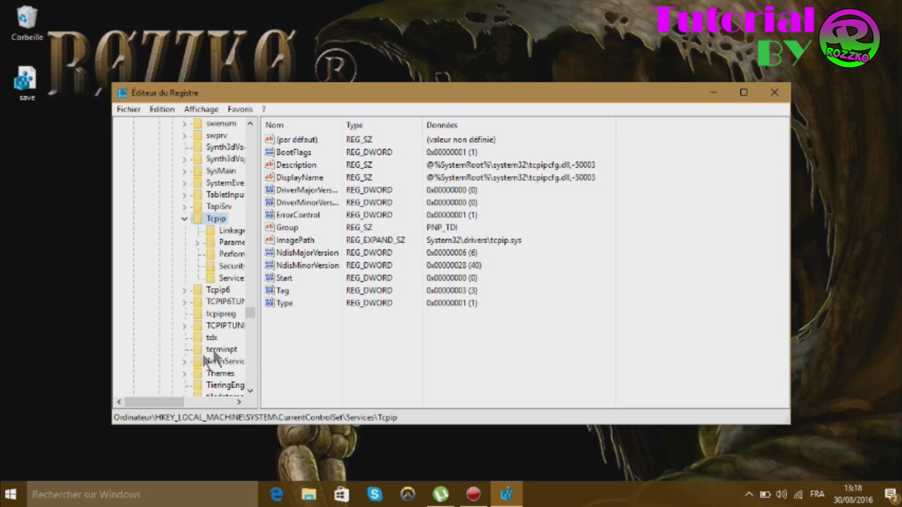
double_click(503, 97)
drag(144, 215, 207, 225)
double_click(369, 7)
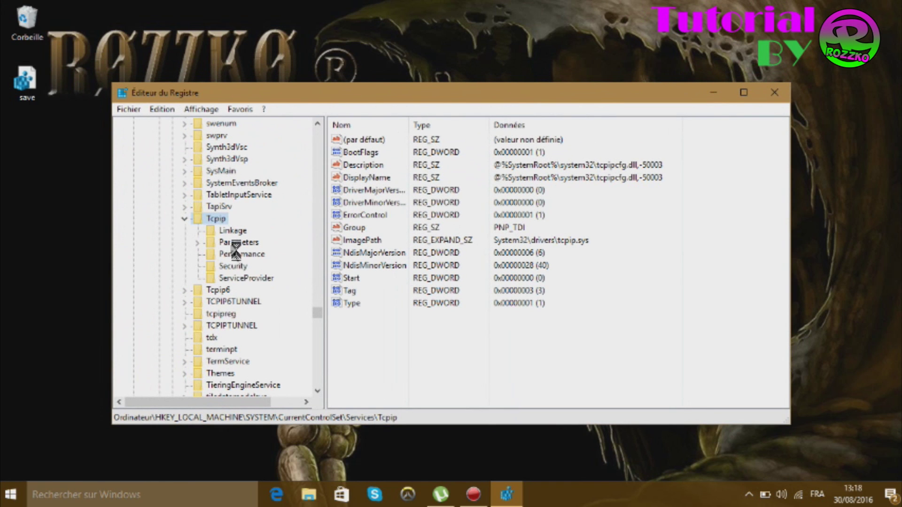
click(230, 244)
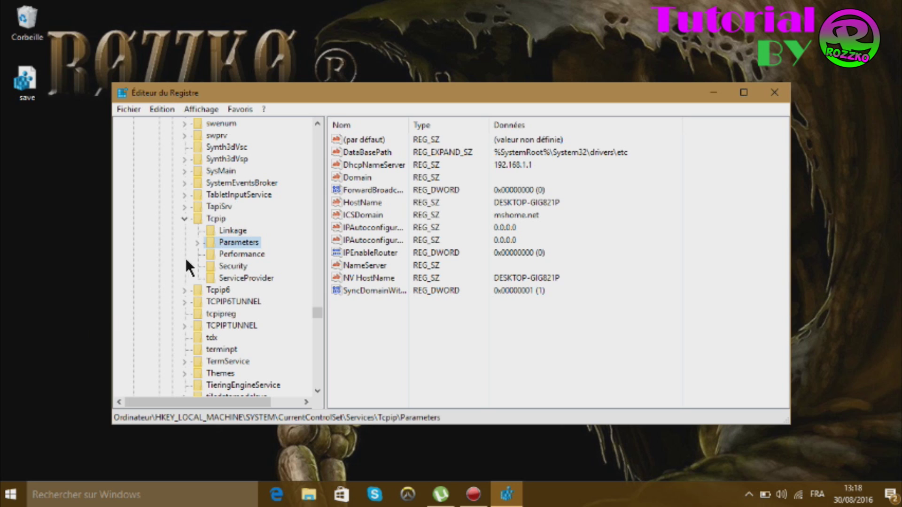
Create a 32-bit DWORD value named EnablePMTUBHDiscovery in the Tcpip Parameters key
right_click(245, 243)
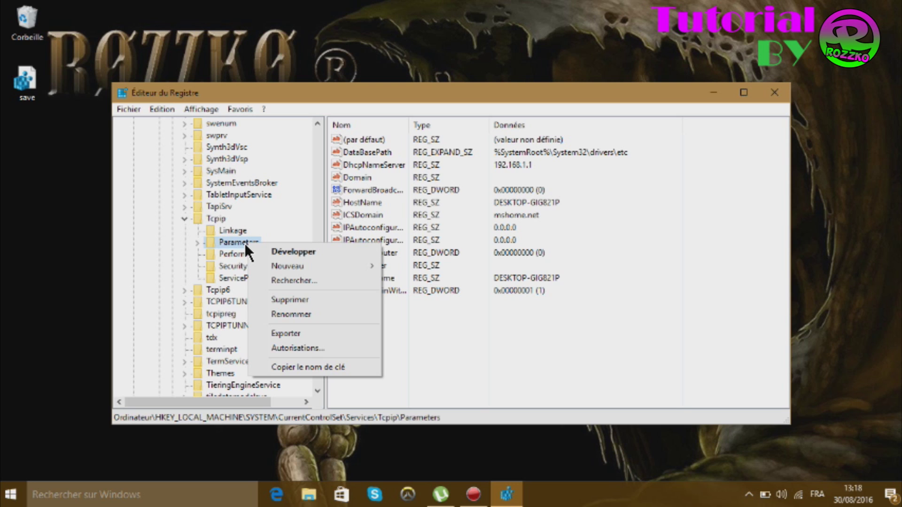
mouse_move(281, 266)
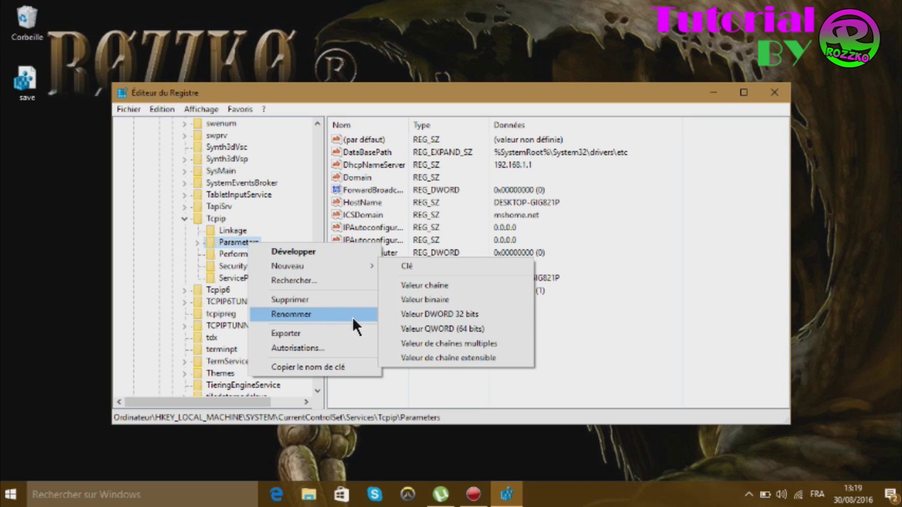
mouse_move(344, 266)
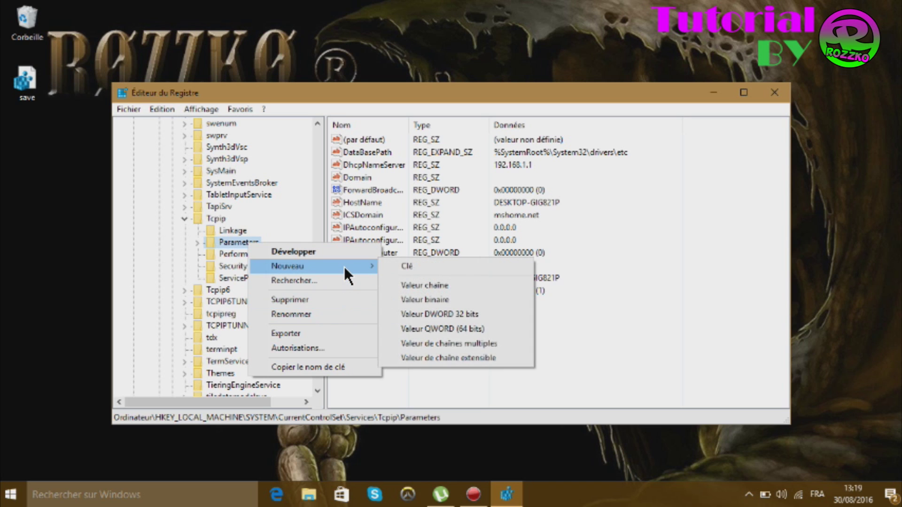
click(454, 314)
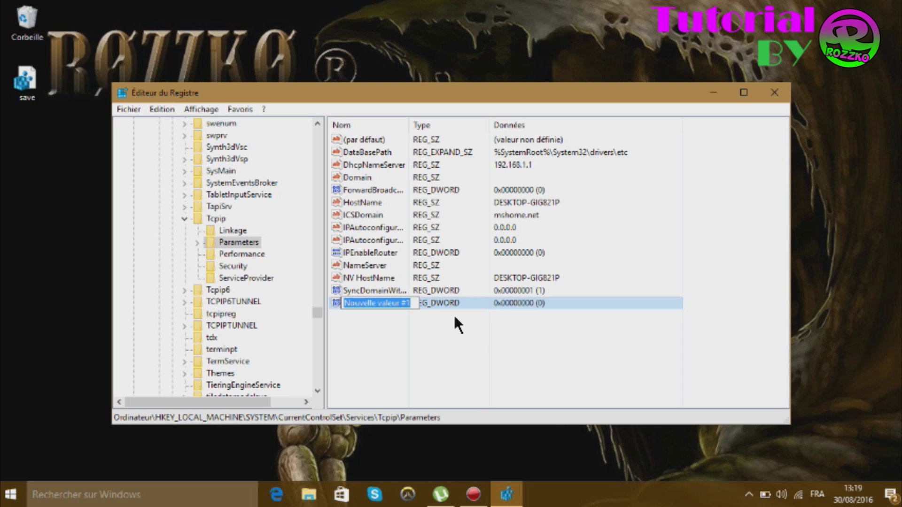
text(Ena)
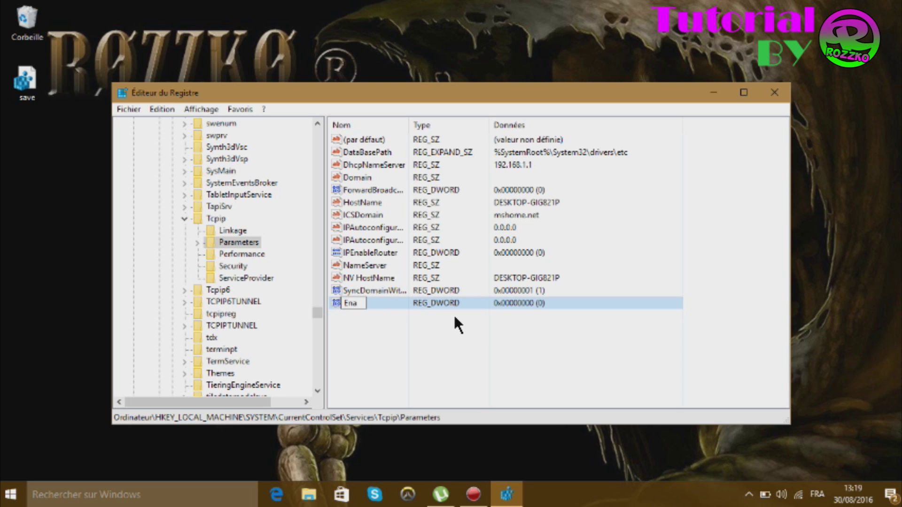
text(blePMTUB)
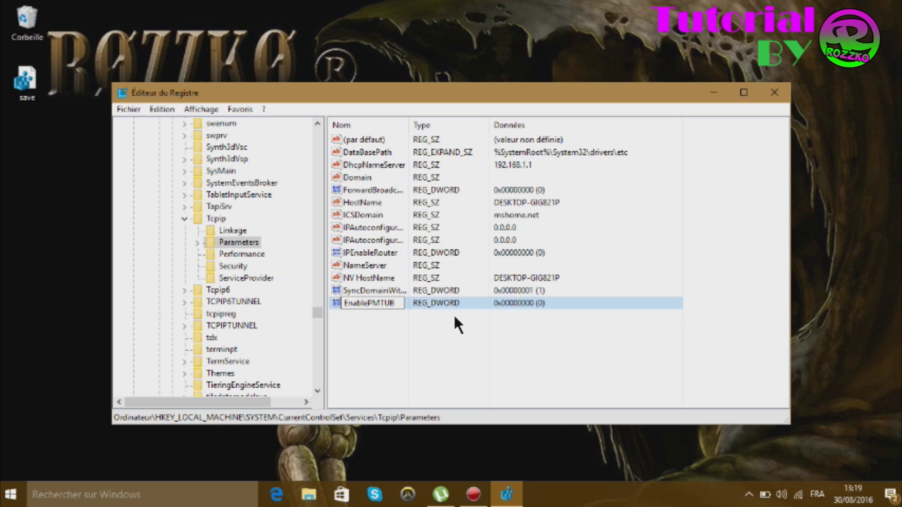
text(HDiscovery)
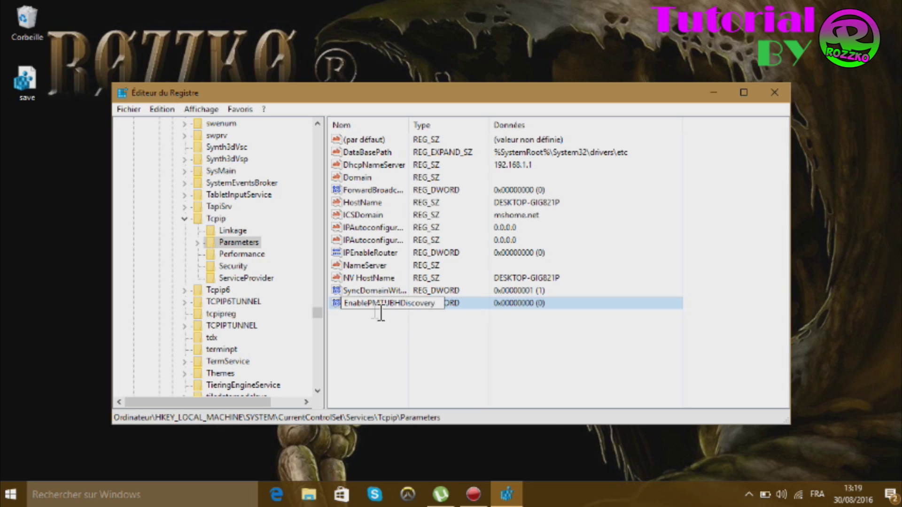
drag(346, 304, 446, 302)
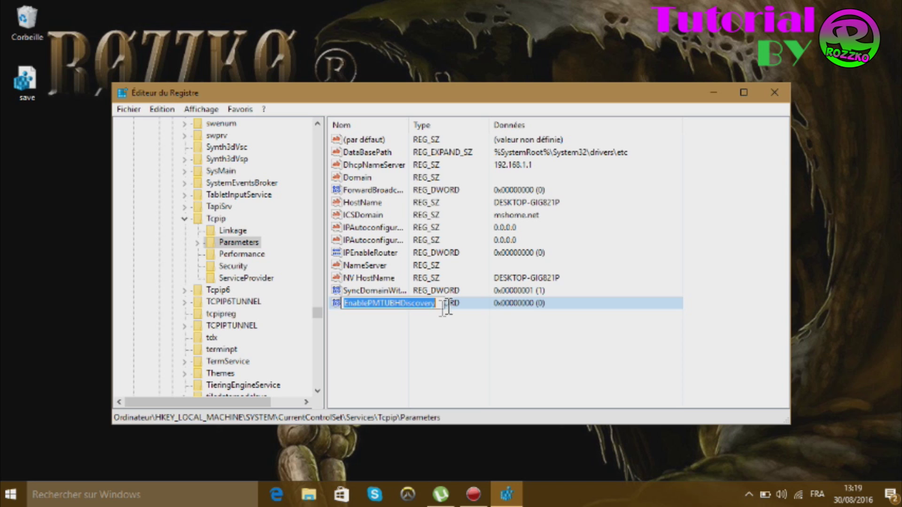
click(425, 332)
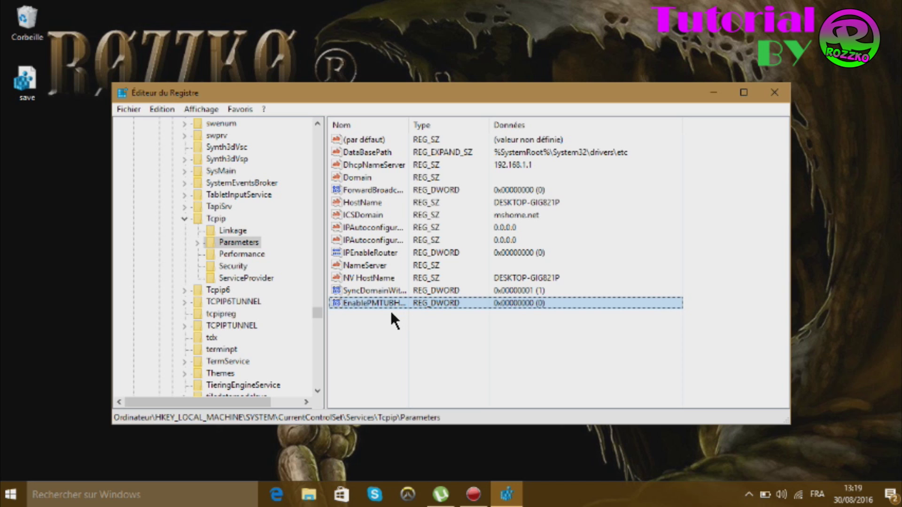
click(394, 348)
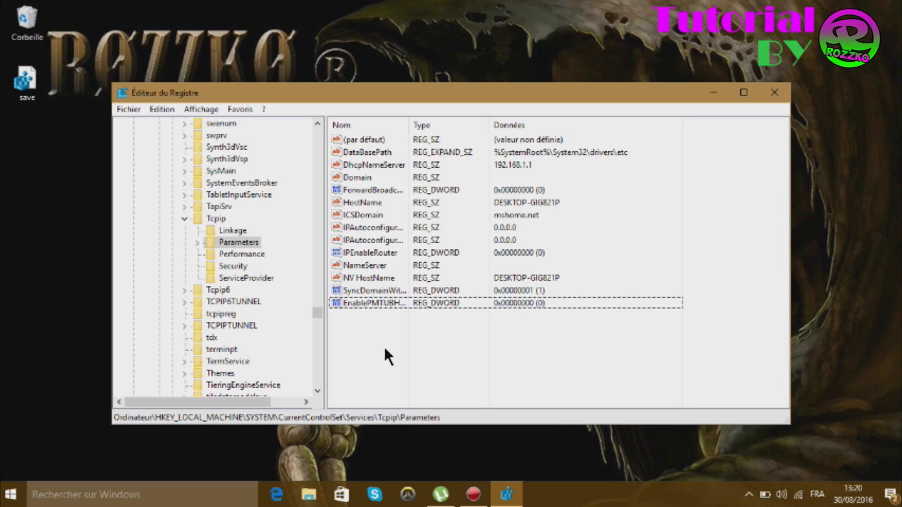
Set the data of EnablePMTUBHDiscovery to 1 in decimal base
double_click(376, 304)
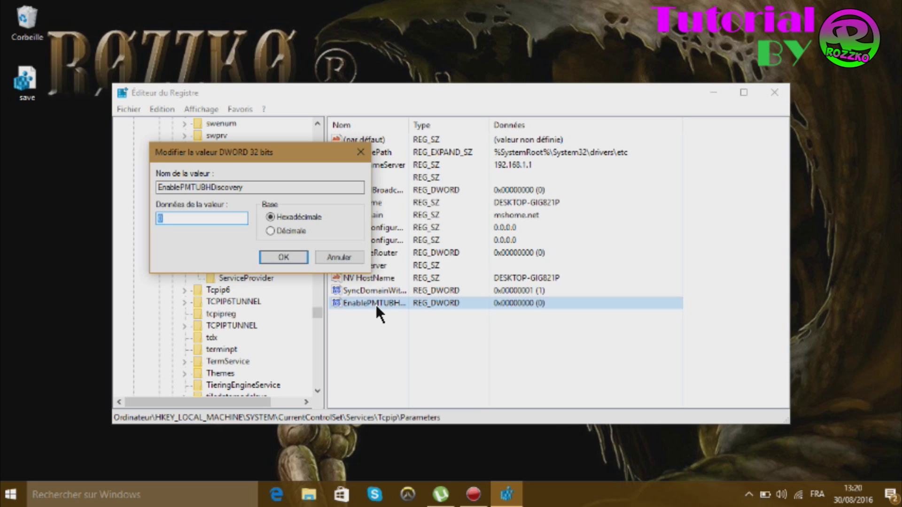
click(270, 231)
double_click(182, 219)
text(1)
click(290, 256)
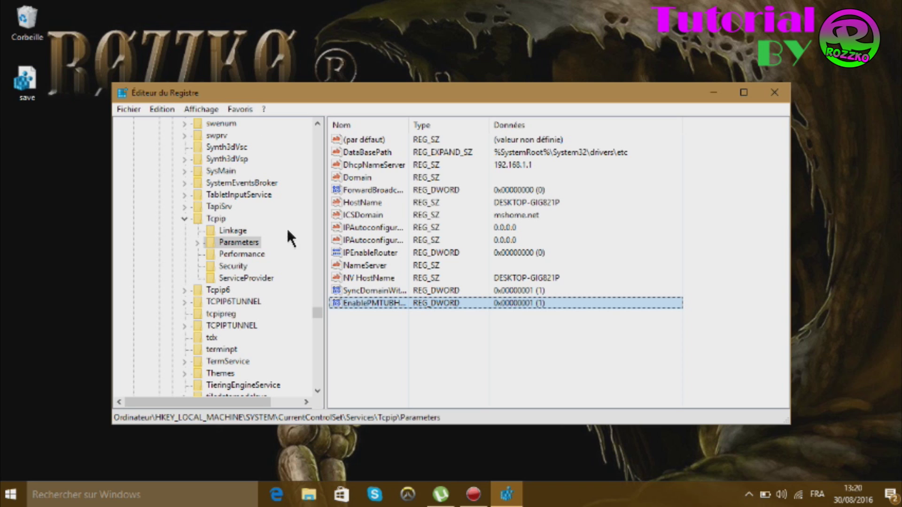
Create a second 32-bit DWORD value named GlobalMaxWindowSize in the Tcpip Parameters key
click(245, 245)
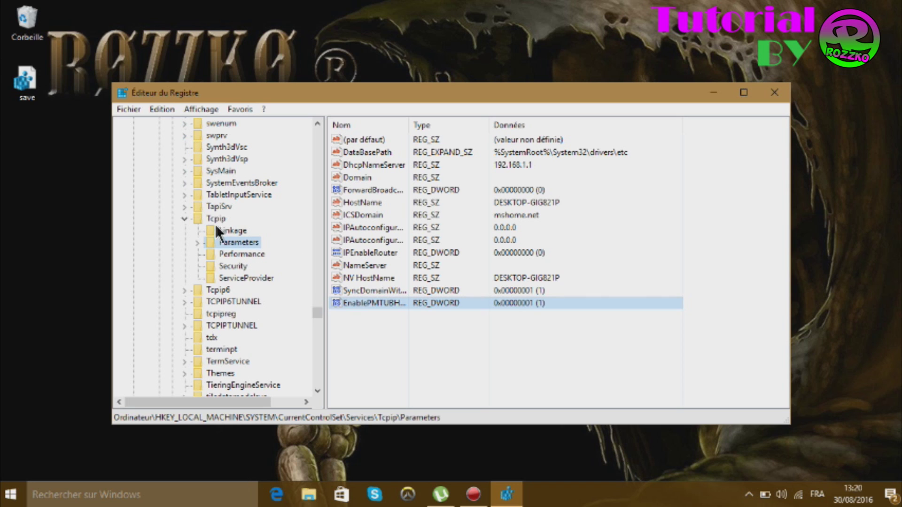
right_click(222, 241)
mouse_move(275, 266)
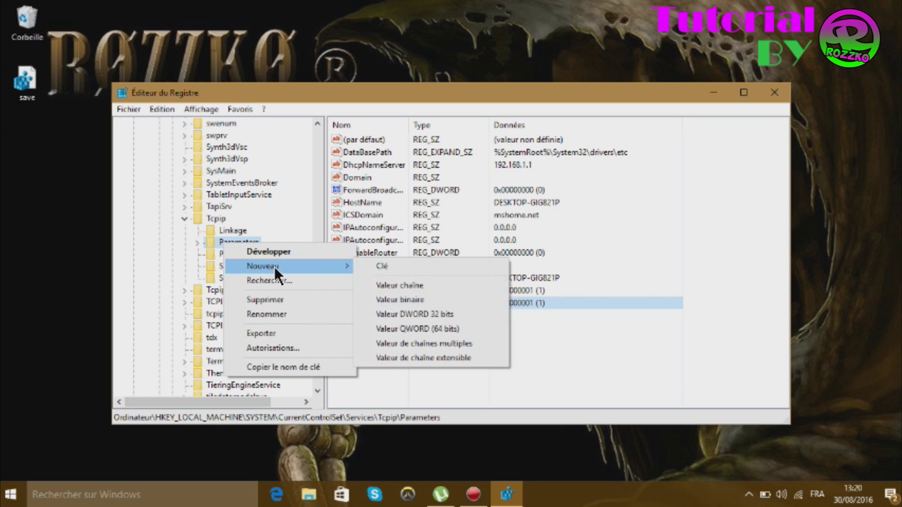
mouse_move(336, 266)
click(432, 314)
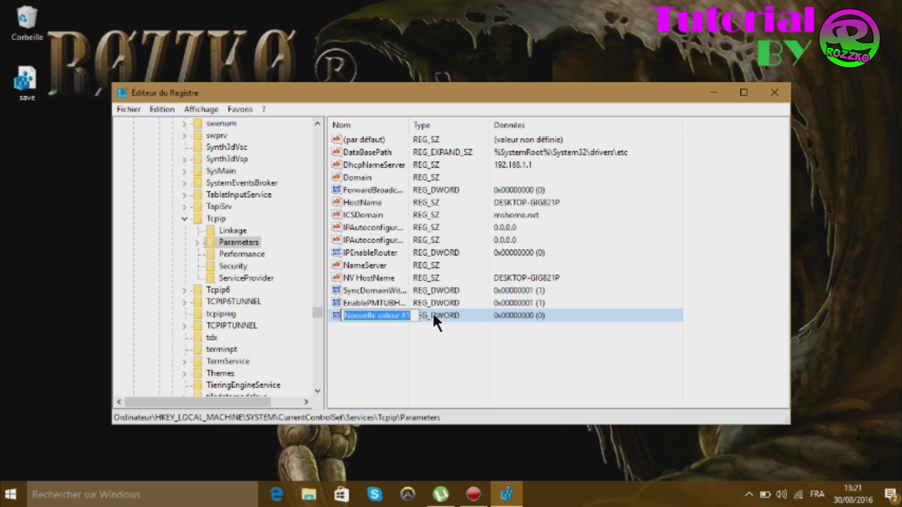
text(A)
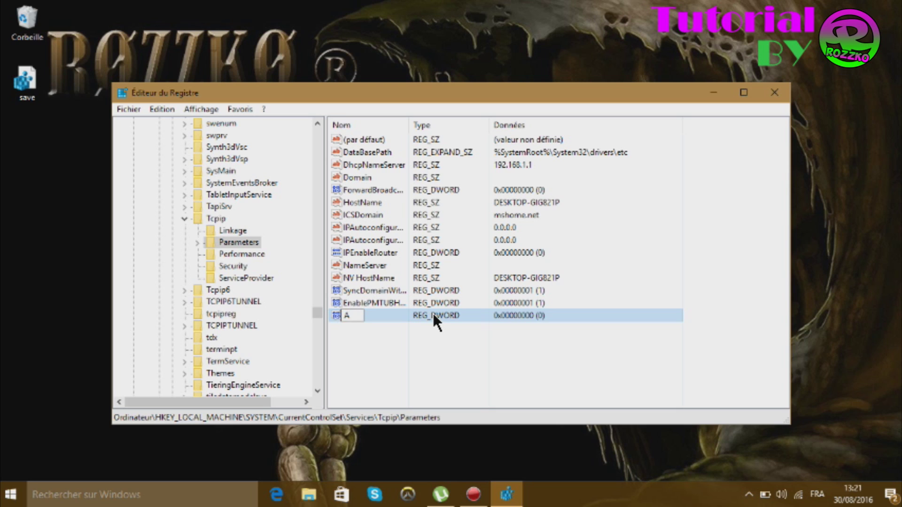
key(BackSpace)
text(GlobalMa)
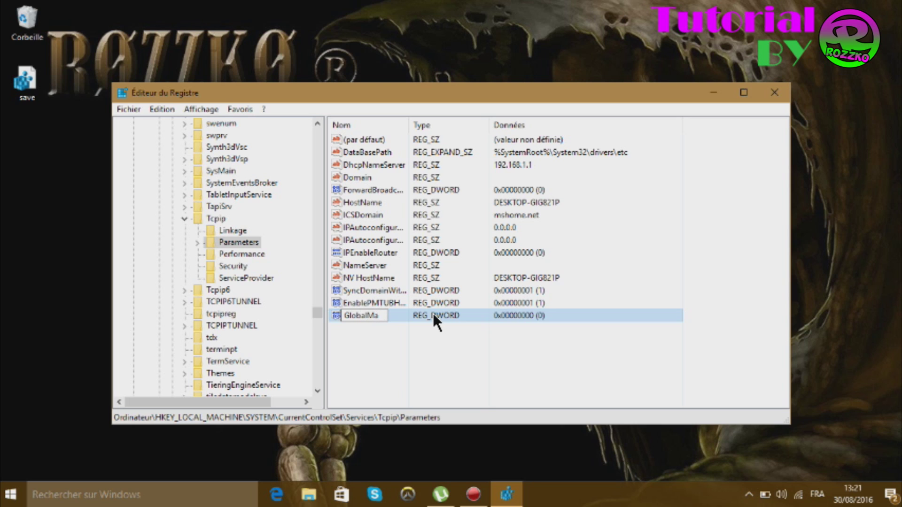
text(xWindow)
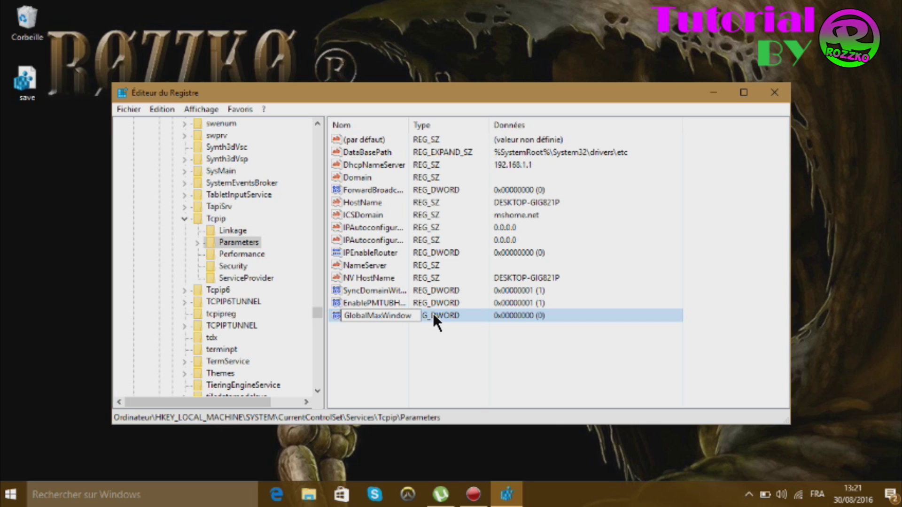
text(Size)
click(433, 313)
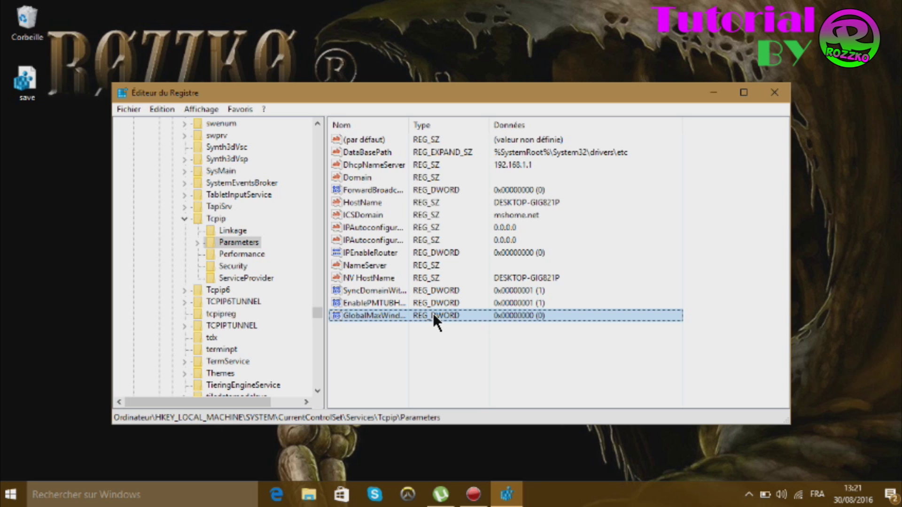
click(390, 358)
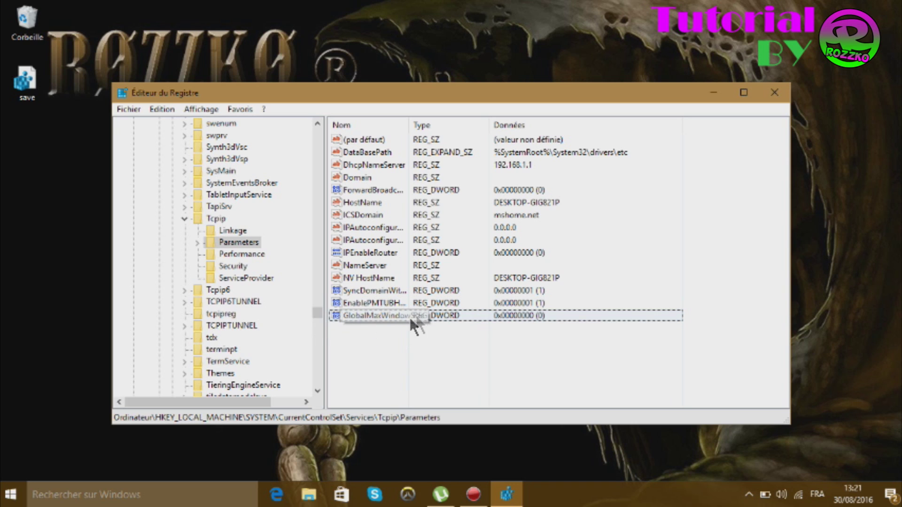
Set the data of GlobalMaxWindowSize to 64240 in decimal base and close the Registry Editor
drag(349, 343, 382, 318)
double_click(360, 319)
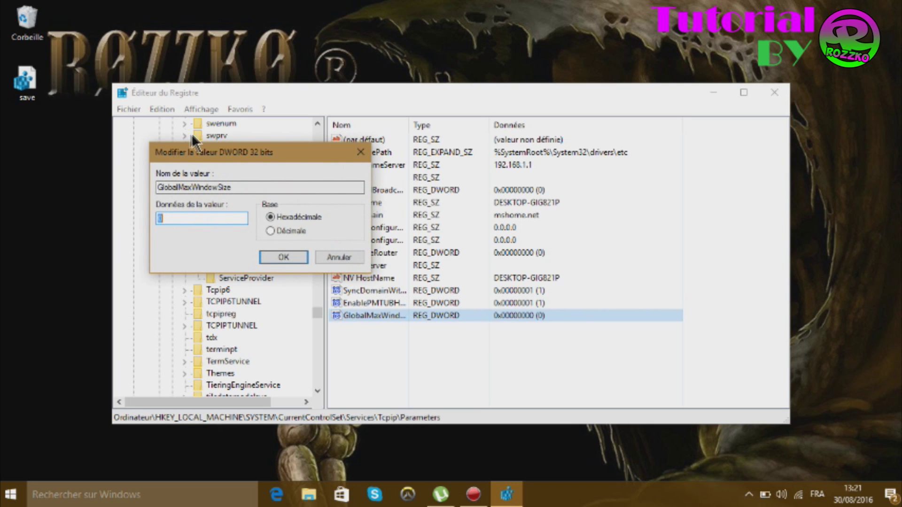
click(270, 230)
text(64240)
drag(210, 229, 66, 284)
click(6, 317)
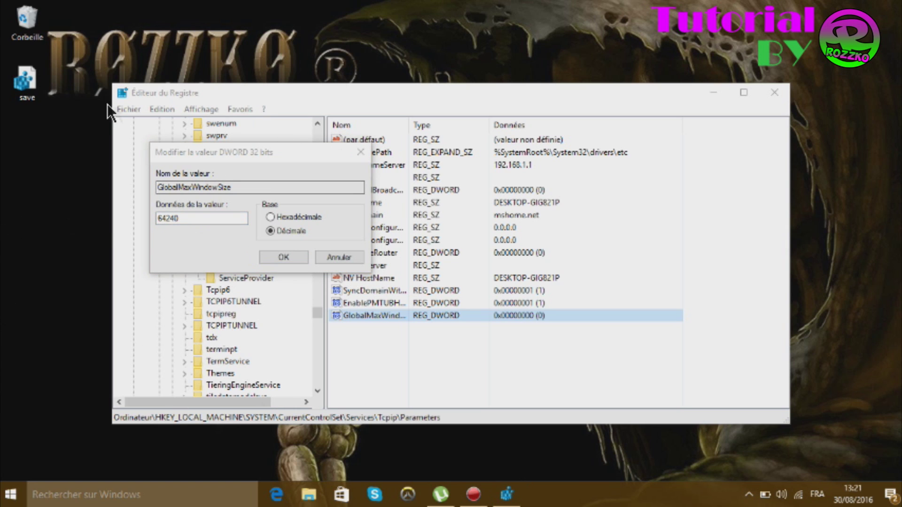
click(281, 255)
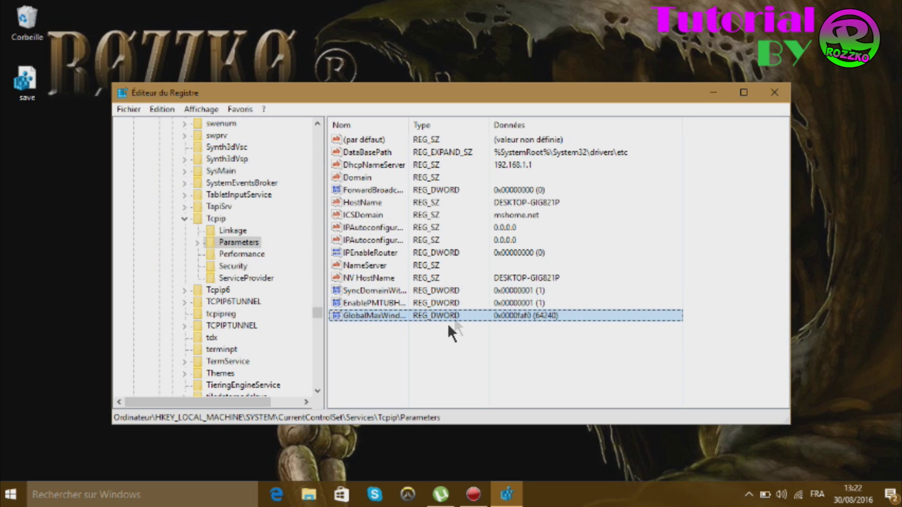
click(775, 95)
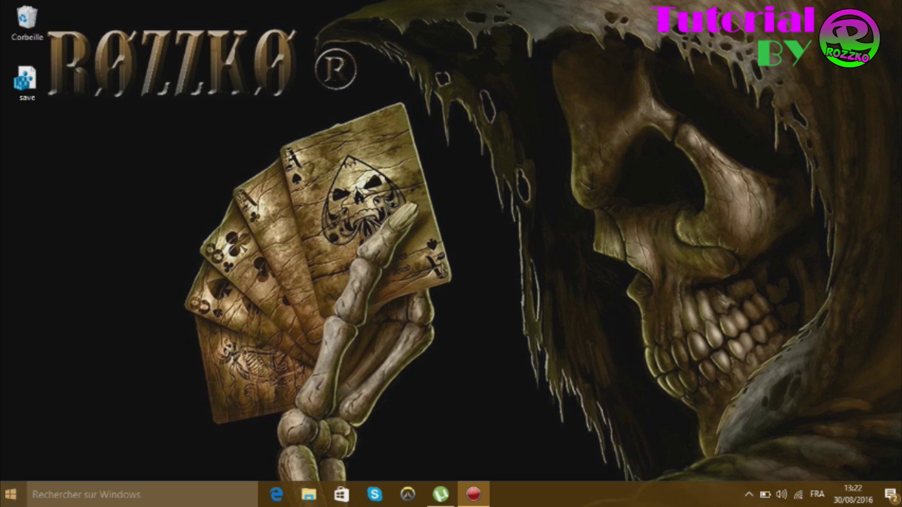
drag(193, 225, 463, 297)
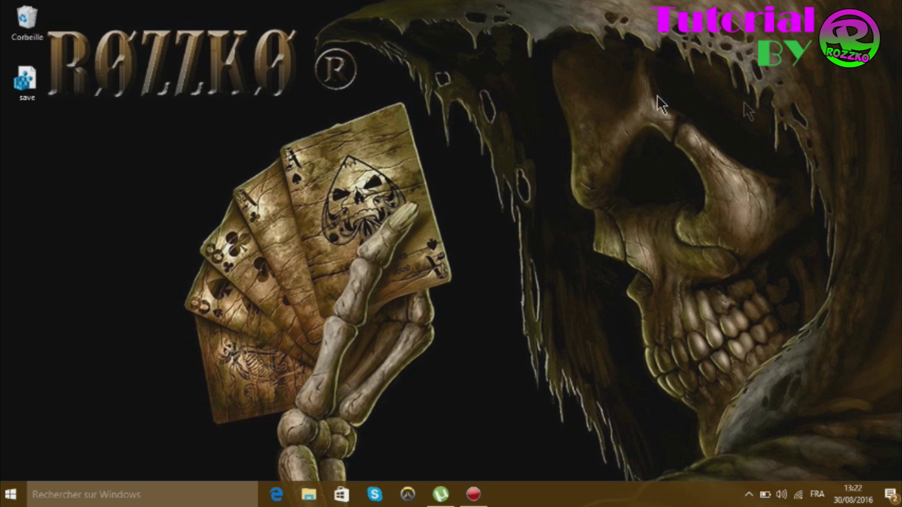
drag(316, 196, 471, 297)
key(super)
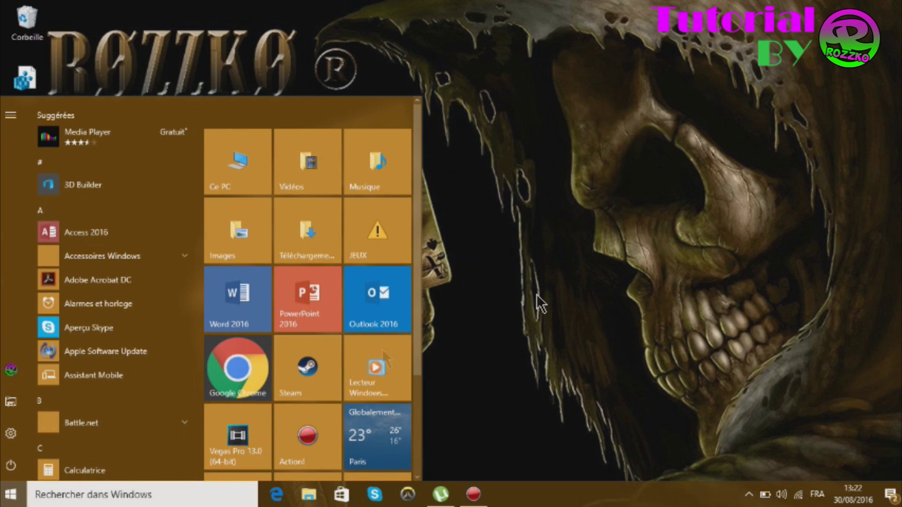
key(super)
click(10, 494)
click(12, 431)
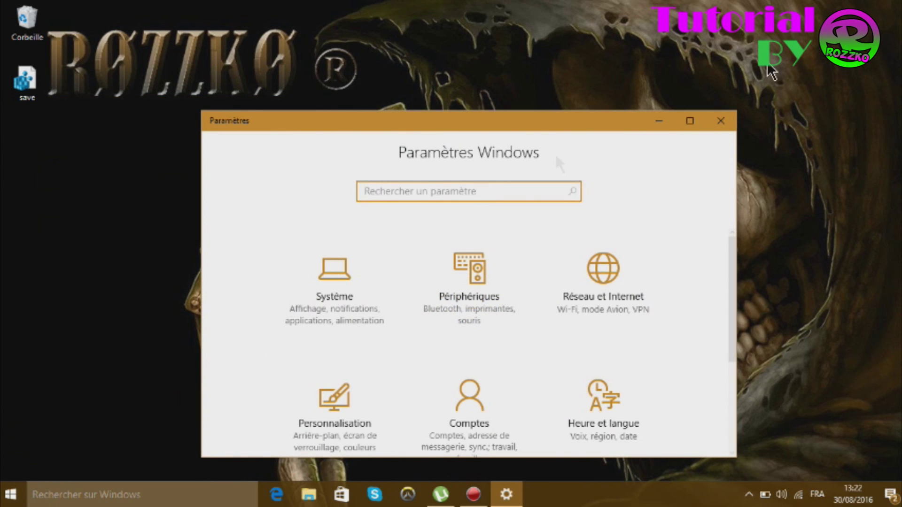
click(720, 121)
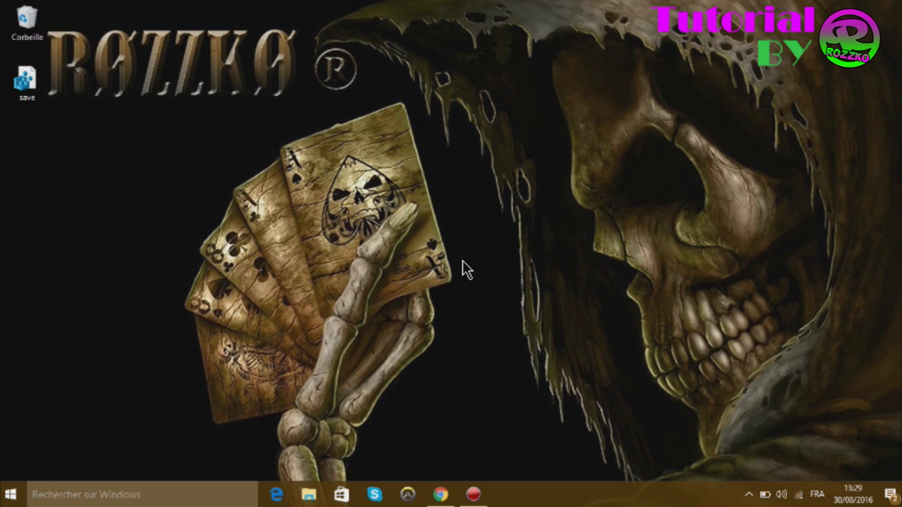
Switch to Chrome to view the Speedtest.net result, close its tab and put the browser window away
click(452, 504)
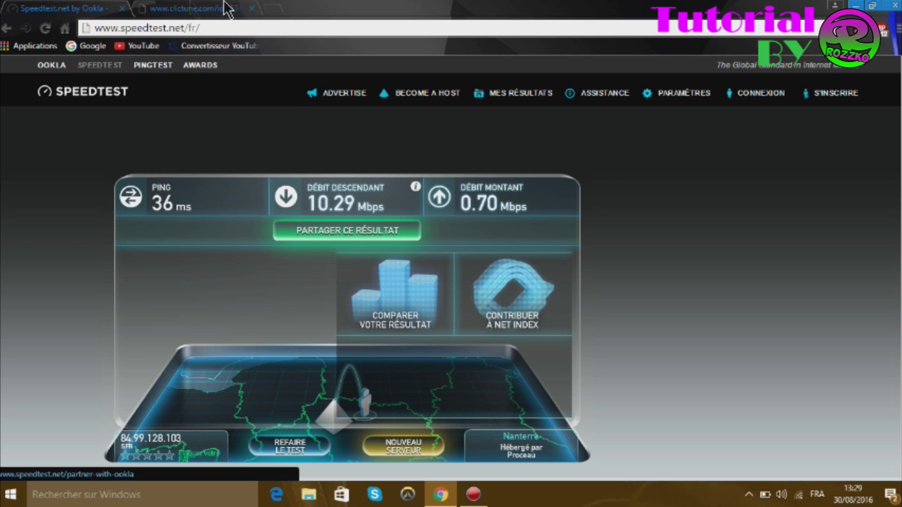
click(122, 8)
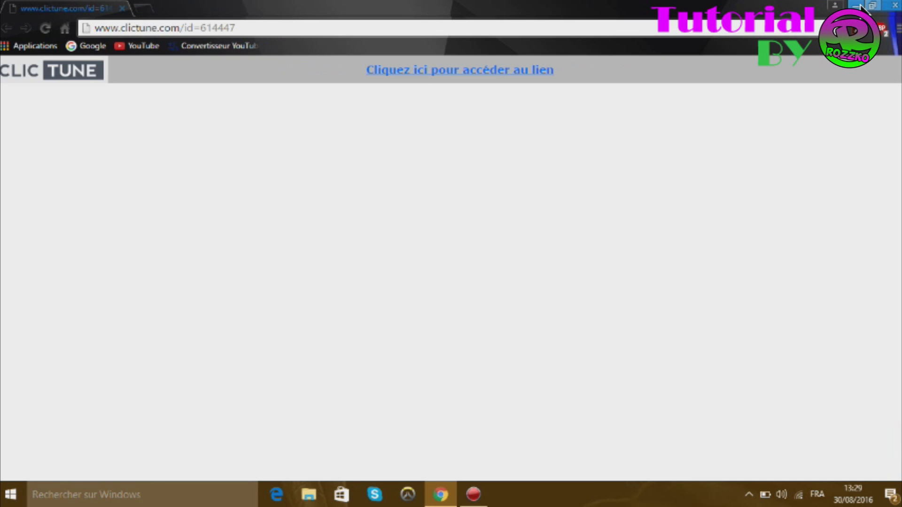
click(895, 6)
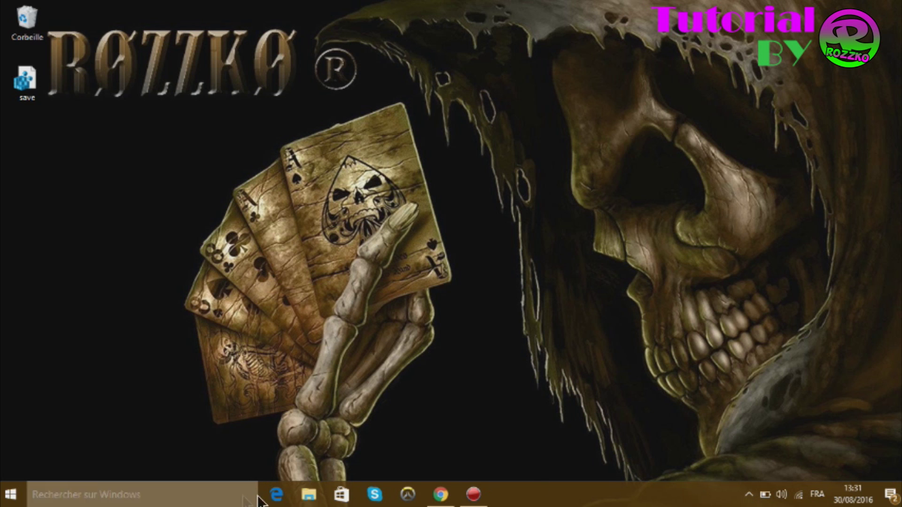
Download DnsJumper.zip in Chrome through the Clictune link, place the archive on the desktop and close the browser window
click(446, 499)
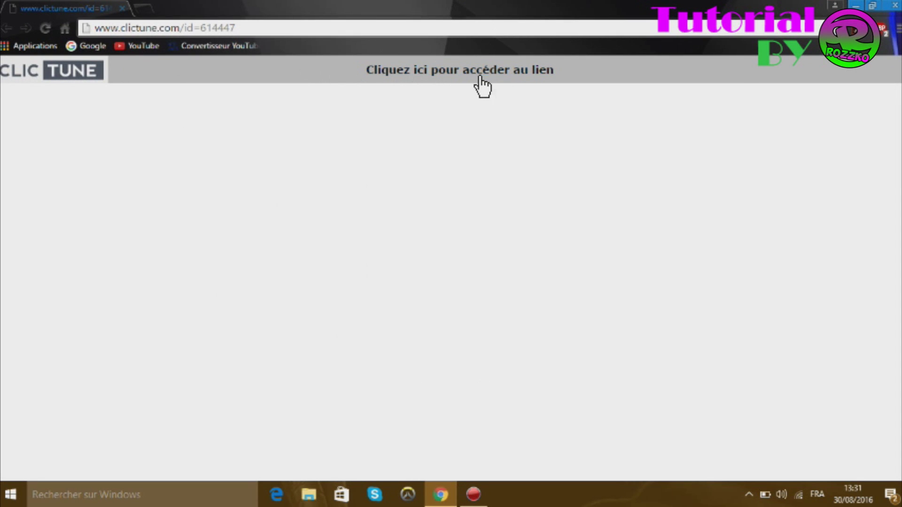
click(422, 74)
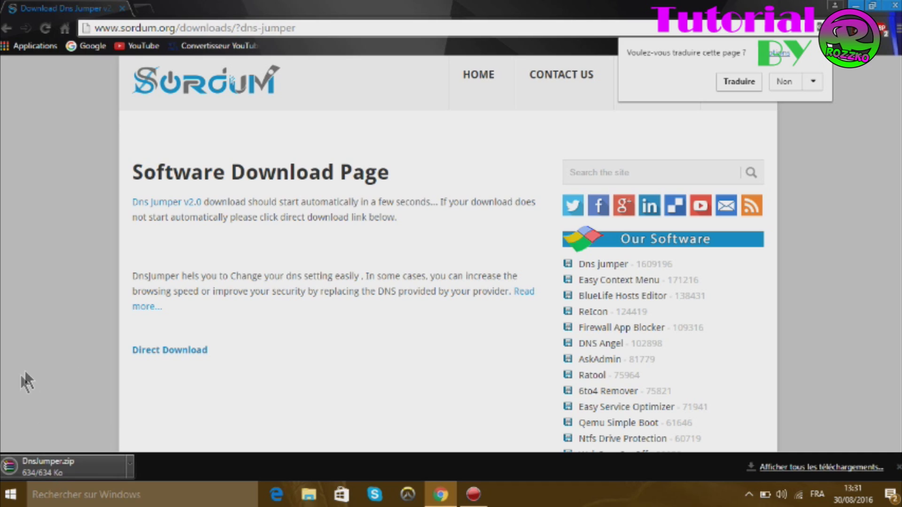
drag(341, 9, 578, 16)
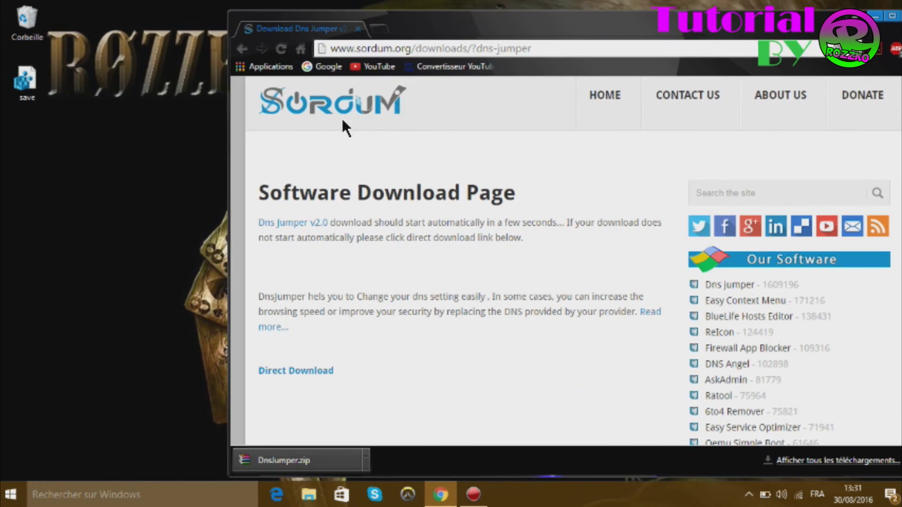
drag(259, 463, 117, 221)
key(alt+F4)
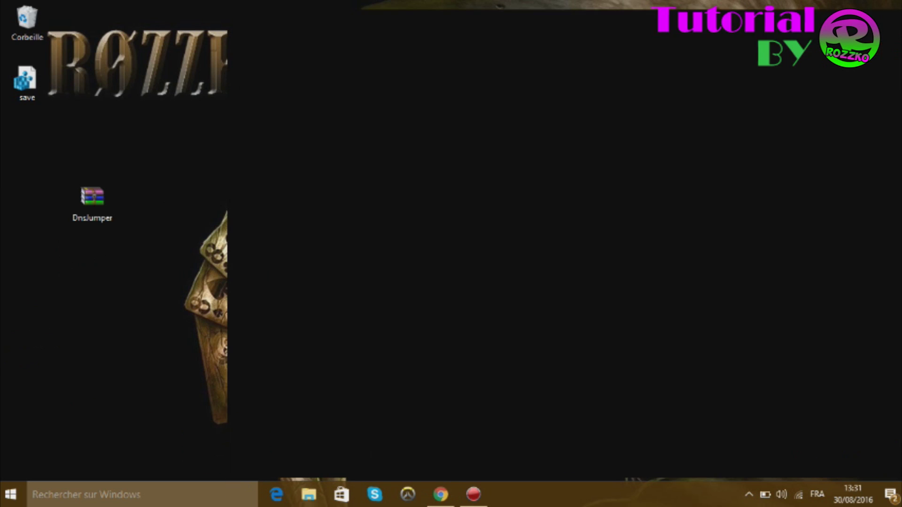
Extract the DnsJumper archive on the desktop into its own DnsJumper folder with WinRAR
drag(93, 217, 549, 98)
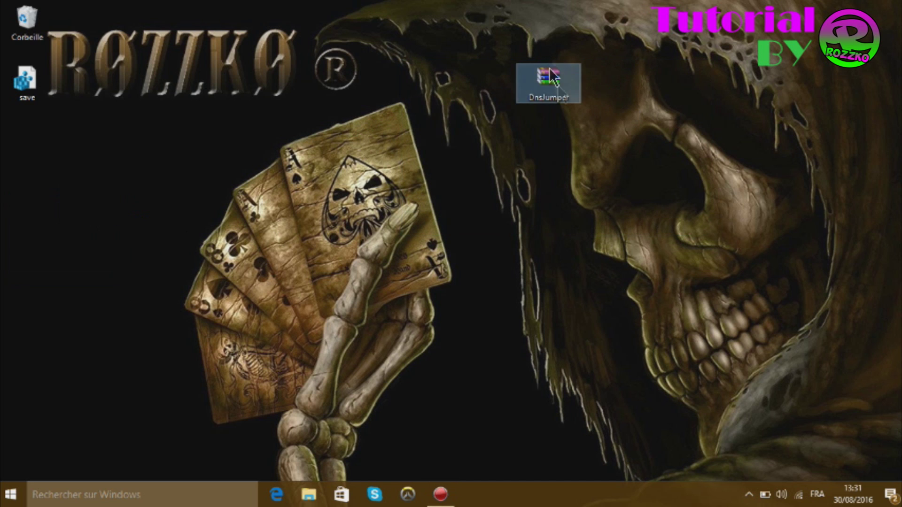
drag(555, 91, 96, 211)
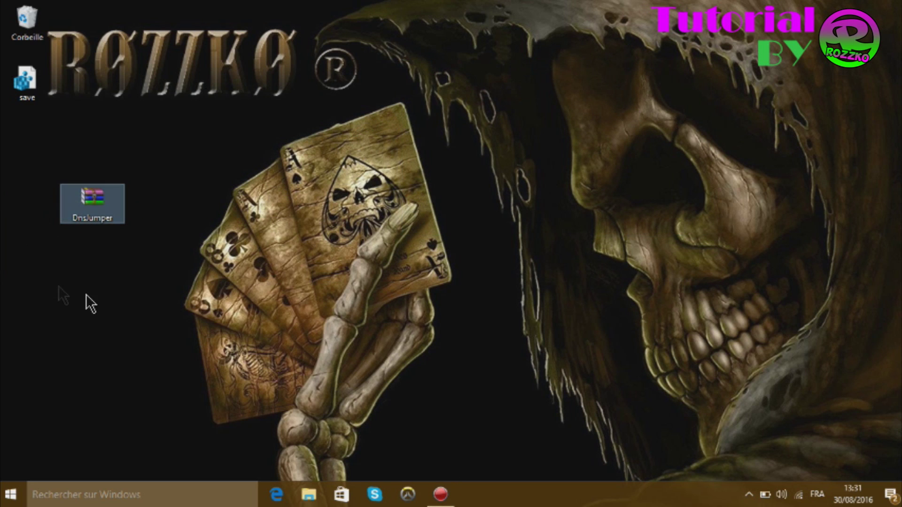
click(97, 263)
double_click(93, 211)
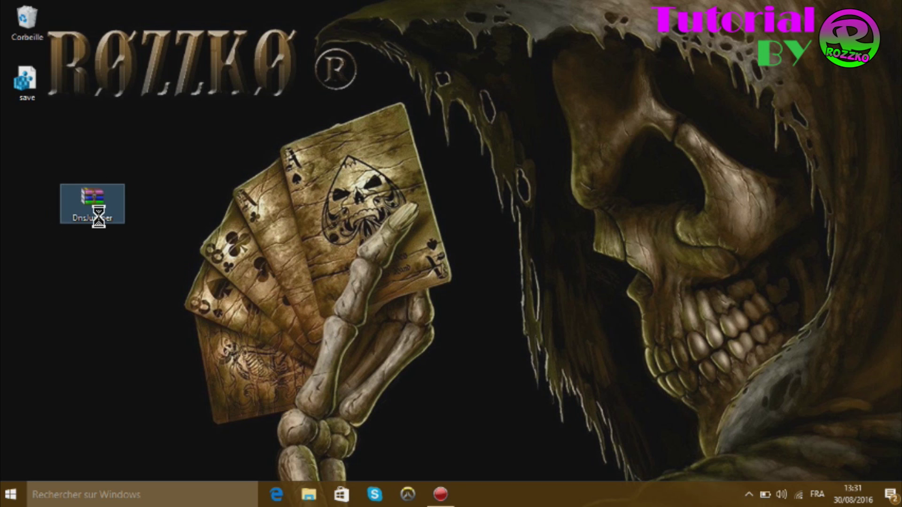
right_click(93, 211)
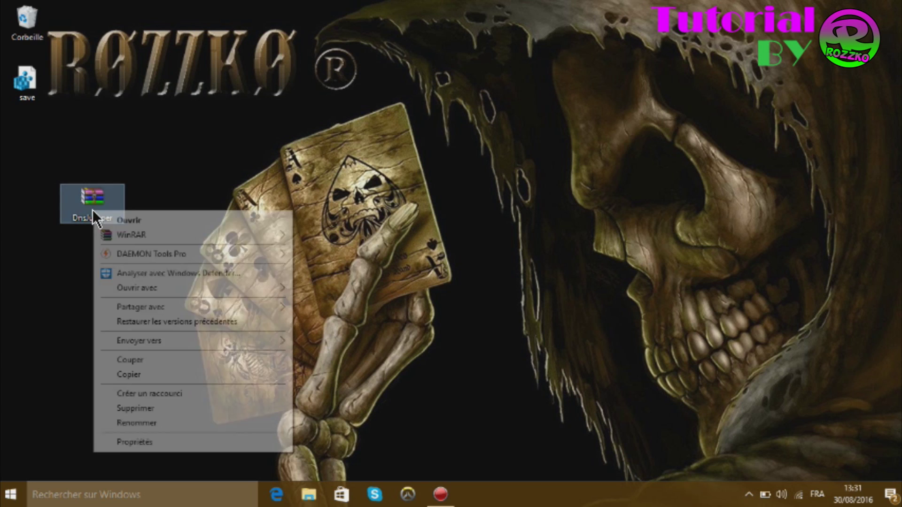
mouse_move(167, 231)
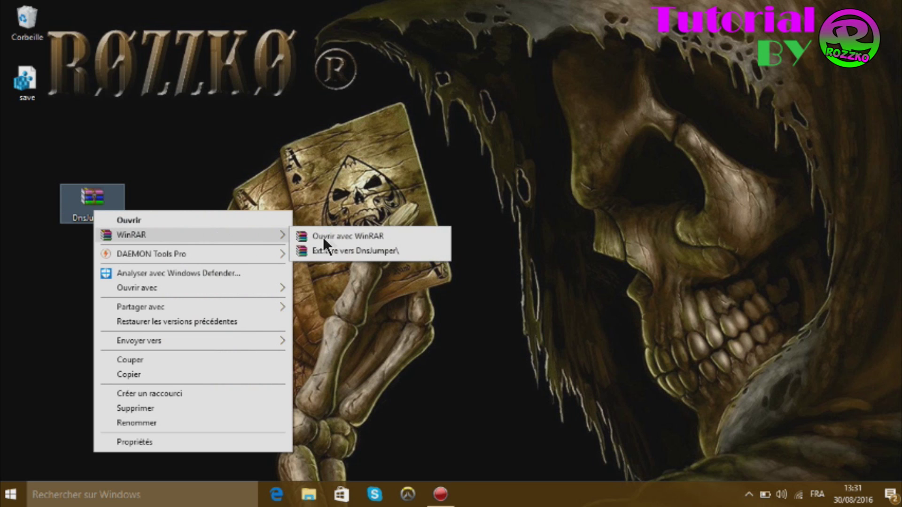
click(348, 249)
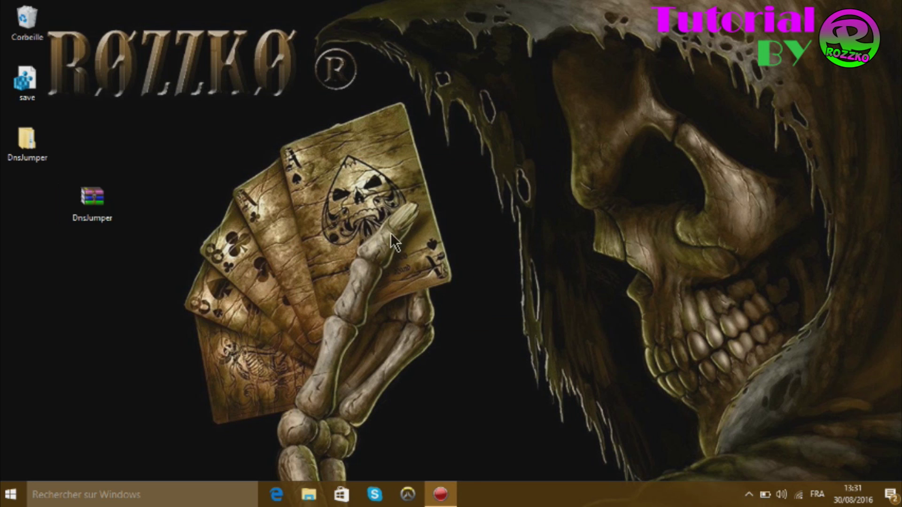
Delete the DnsJumper archive from the desktop and move the extracted folder lower, away from the save file
drag(147, 140, 56, 347)
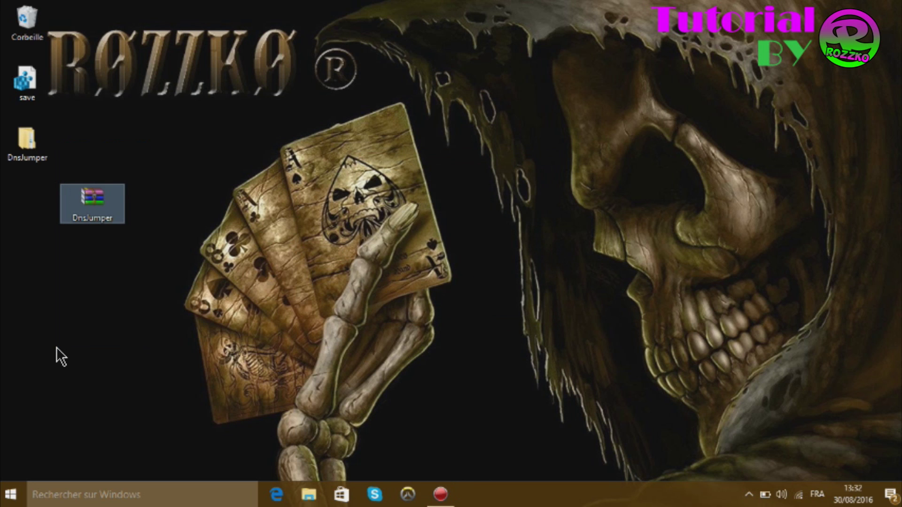
key(Delete)
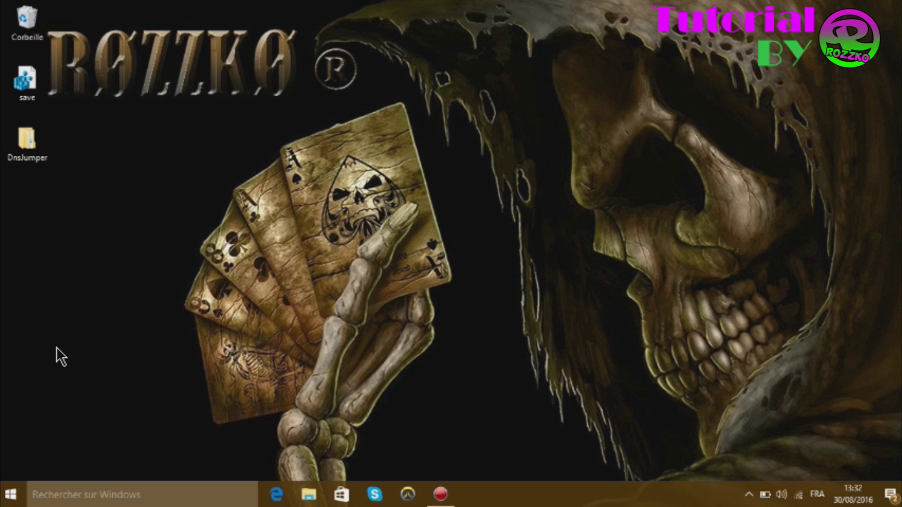
drag(31, 152, 62, 248)
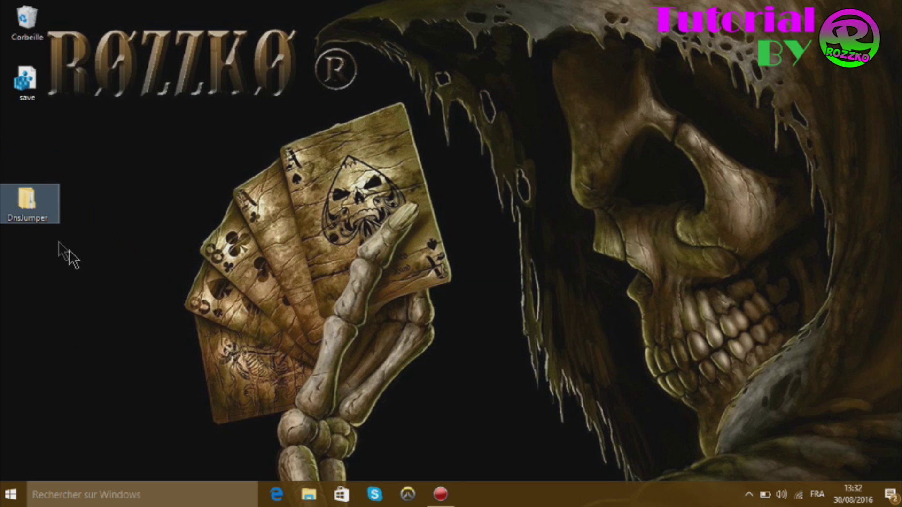
Open the desktop DnsJumper folder and its nested DnsJumper subfolder, and move the window toward the screen's upper-left area
double_click(27, 213)
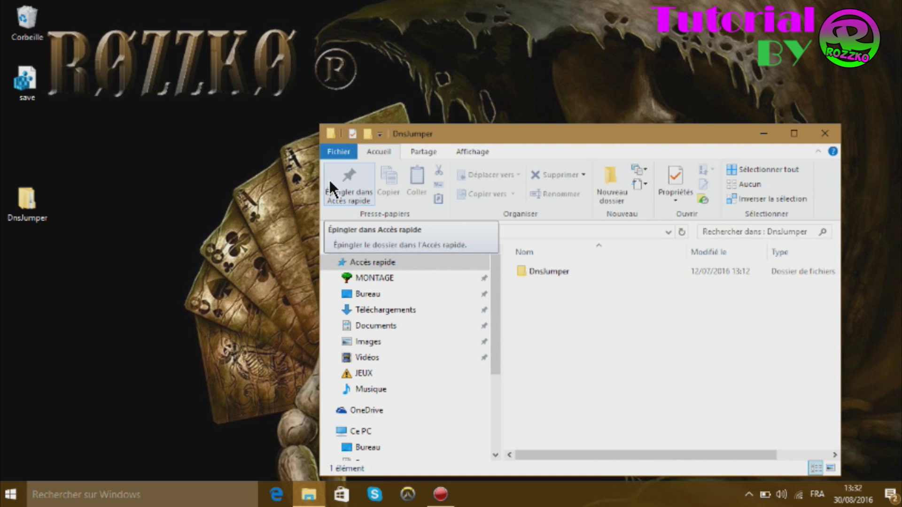
double_click(586, 272)
drag(555, 131, 311, 83)
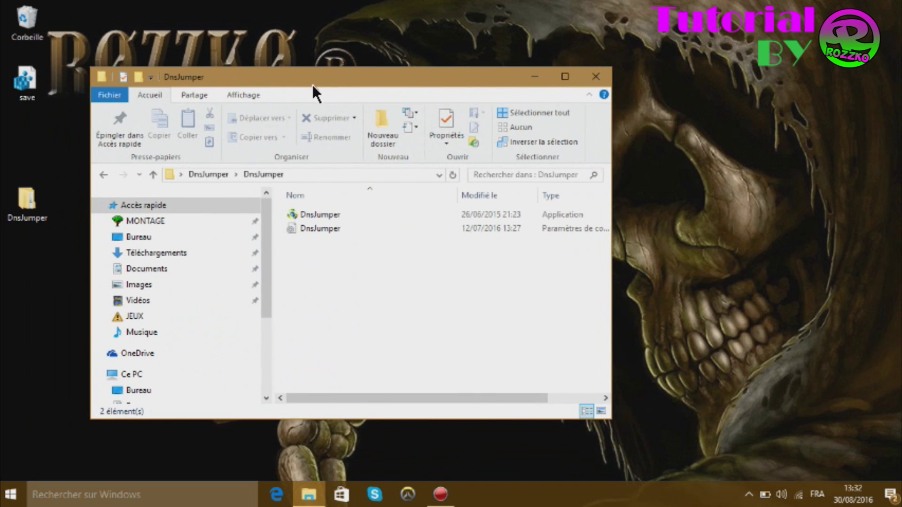
drag(415, 284, 297, 182)
click(354, 295)
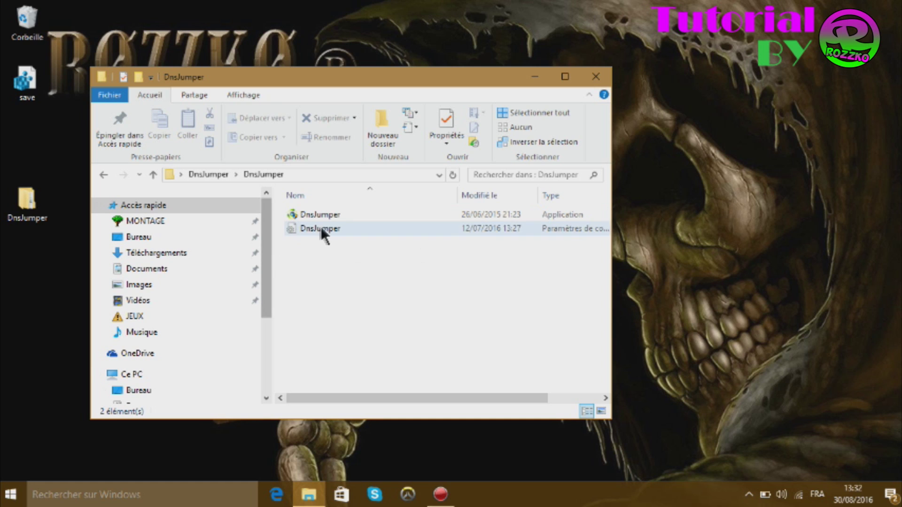
drag(338, 303, 294, 245)
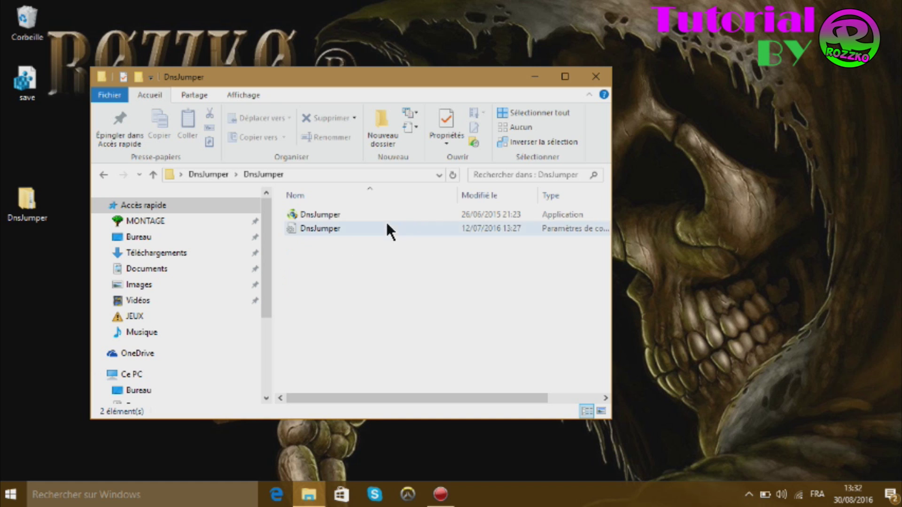
Run the DnsJumper application as administrator and close the folder window behind it
double_click(318, 214)
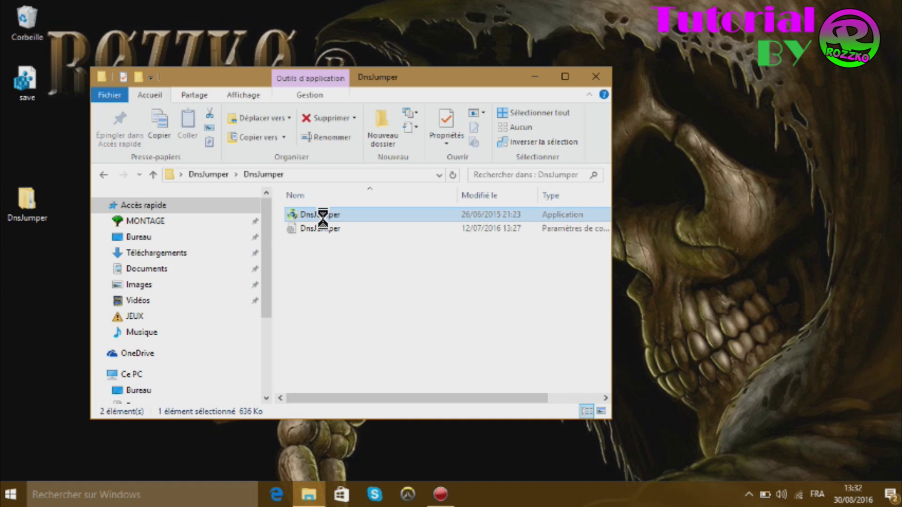
right_click(317, 215)
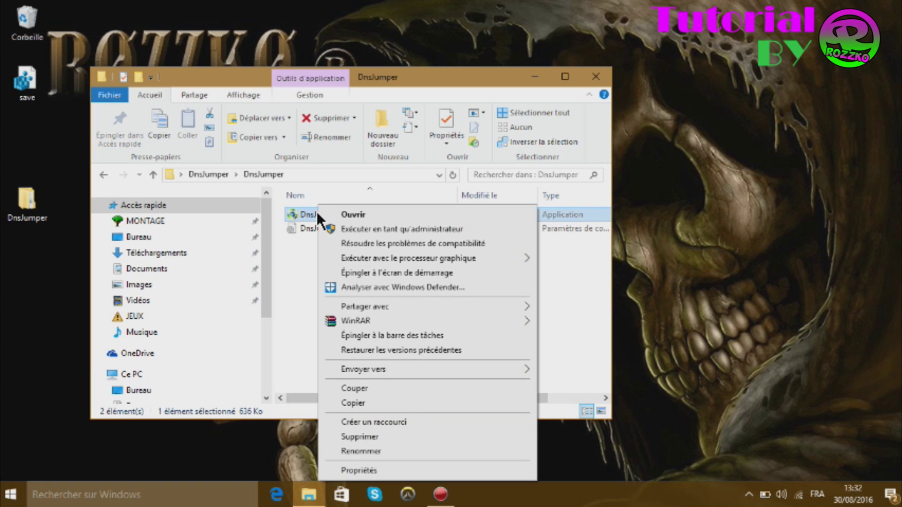
click(361, 230)
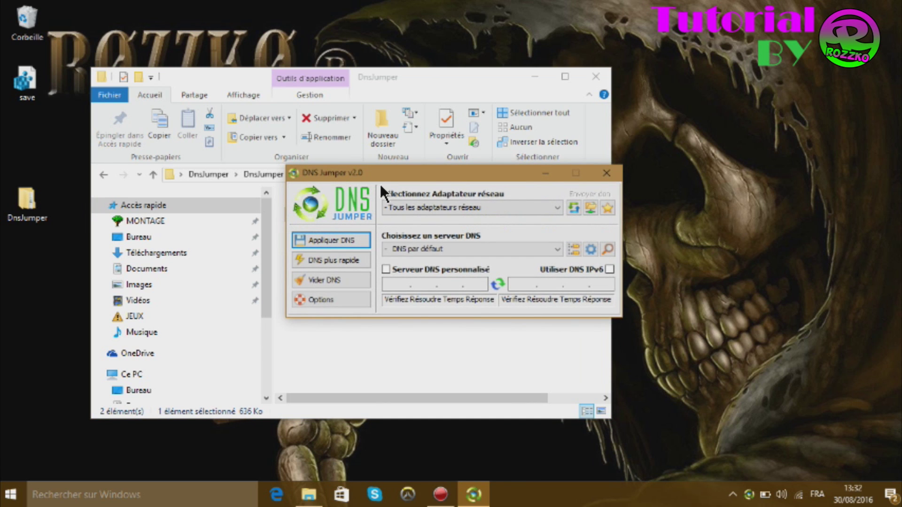
drag(376, 173, 513, 204)
click(595, 71)
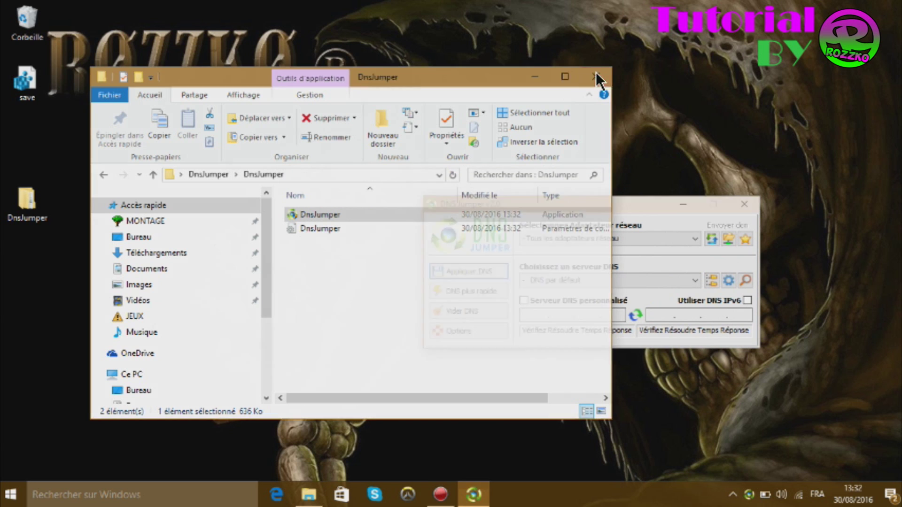
Open DNS Jumper's fastest DNS tool, look through the server list and select the US - Google Public DNS entry
drag(573, 203, 401, 93)
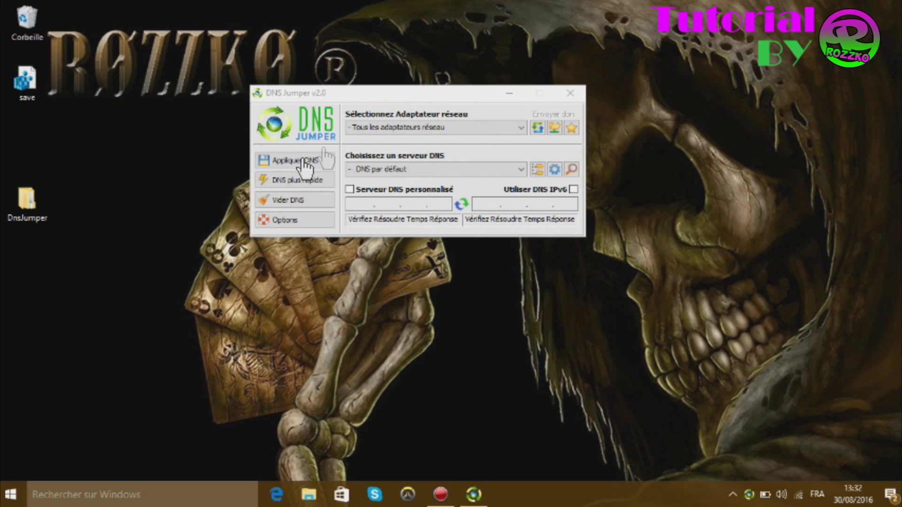
drag(367, 99, 416, 133)
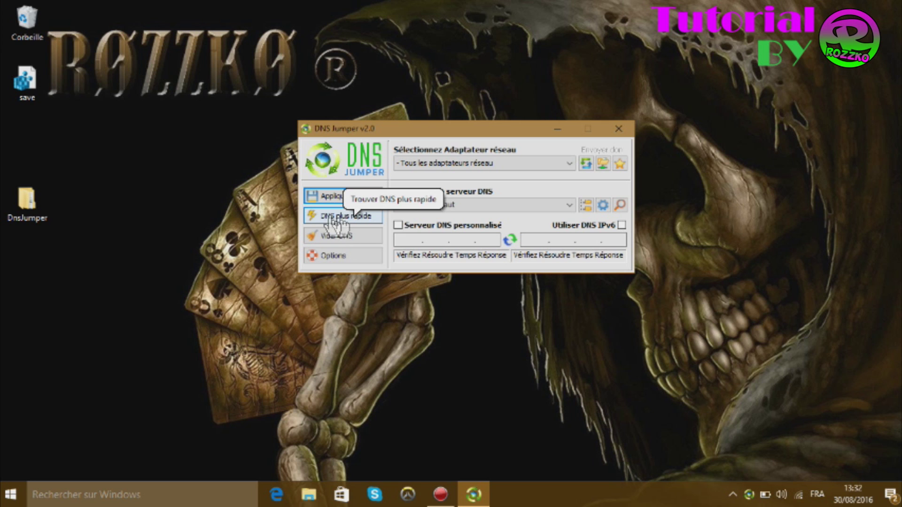
click(314, 218)
drag(366, 97, 601, 83)
scroll(866, 165, down, 8)
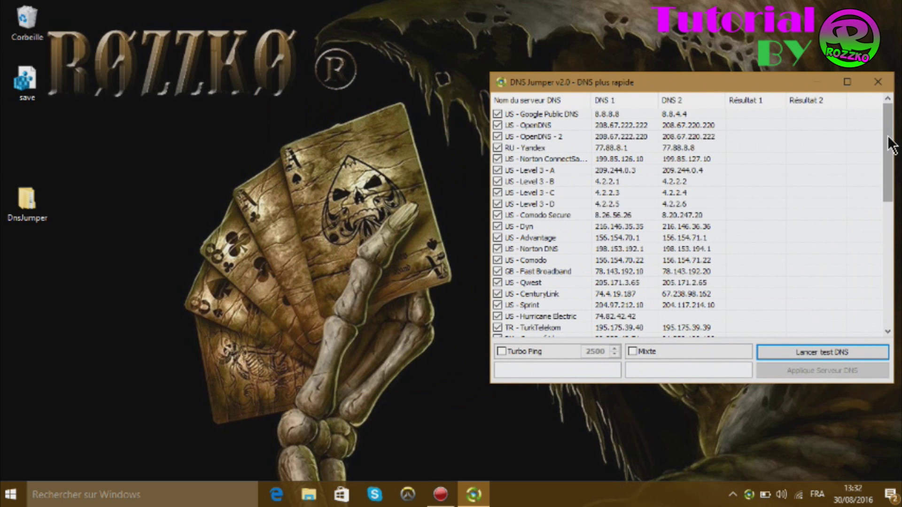
scroll(855, 263, up, 1)
scroll(853, 247, up, 10)
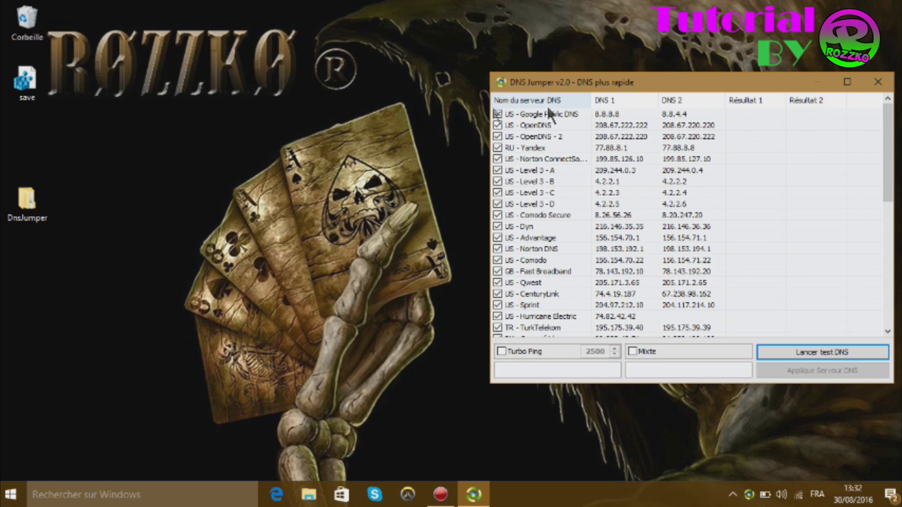
drag(659, 81, 677, 13)
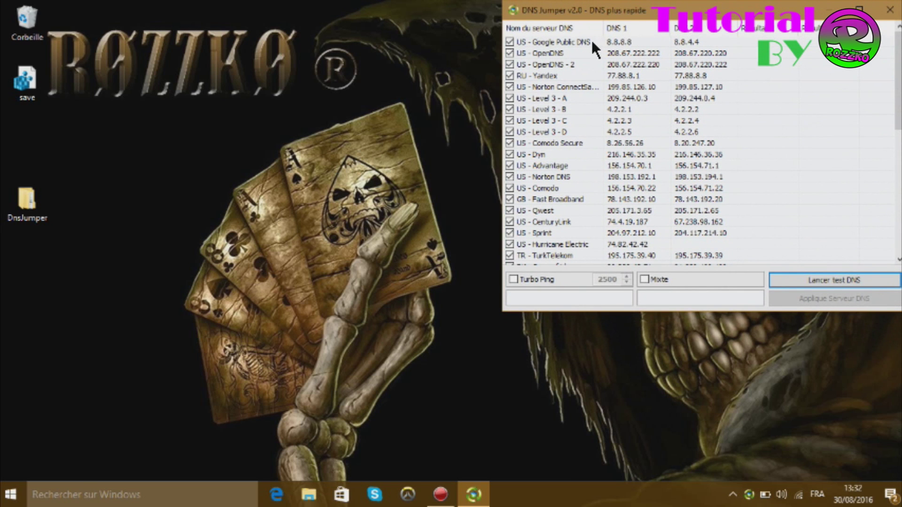
click(591, 40)
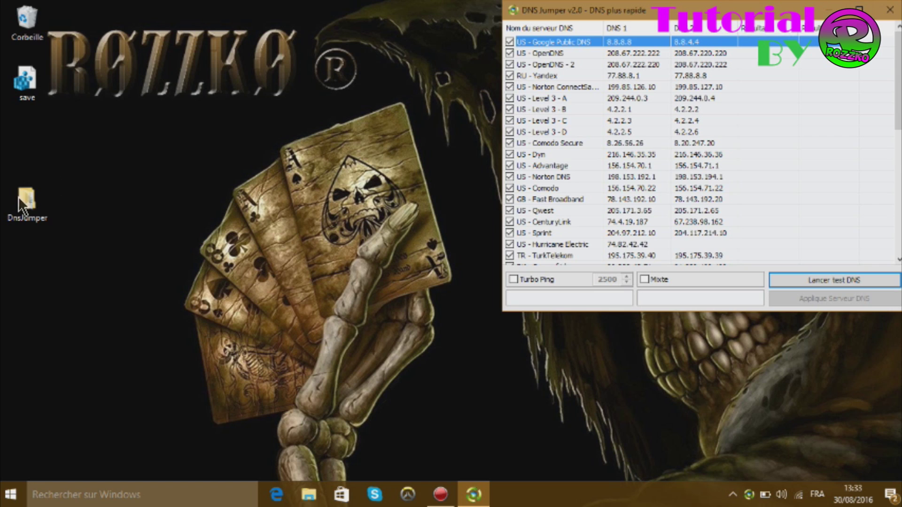
Open the Windows Control Panel
click(109, 321)
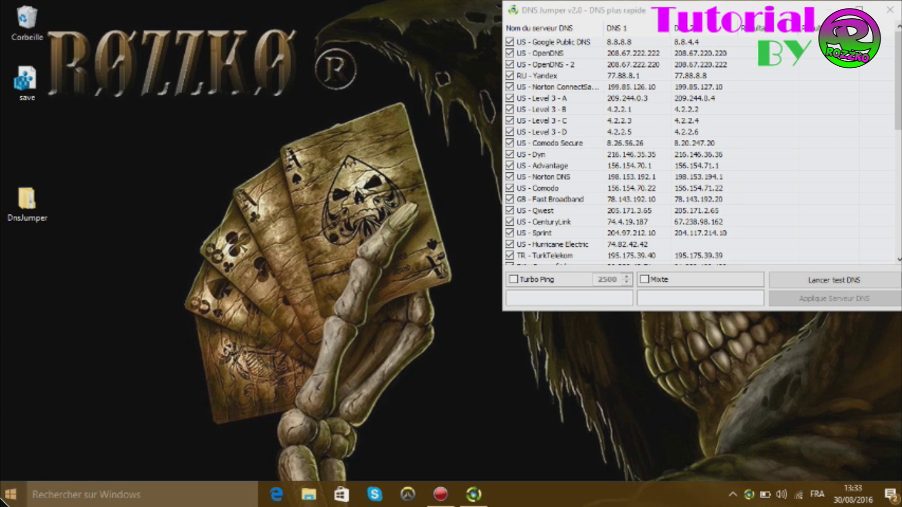
right_click(5, 501)
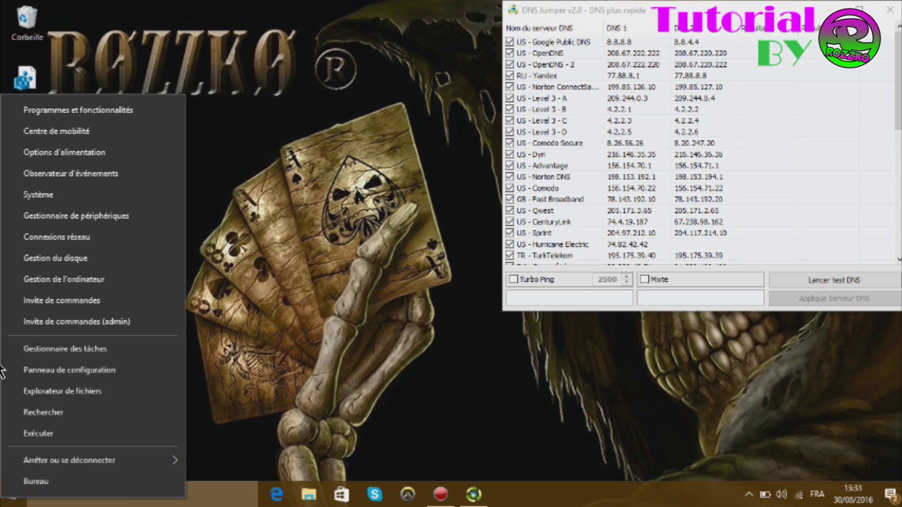
click(60, 371)
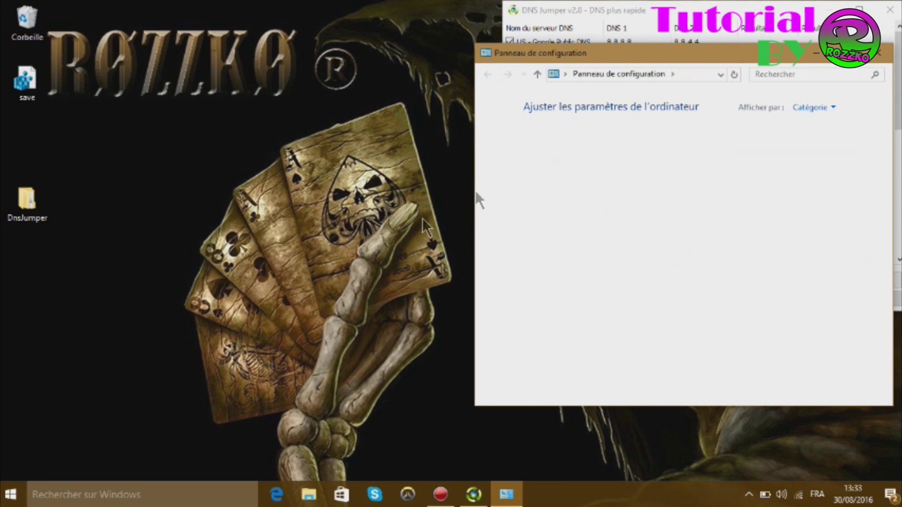
Search Windows for "pann" to locate the Control Panel entry, and dismiss the search
click(107, 488)
text(pajn)
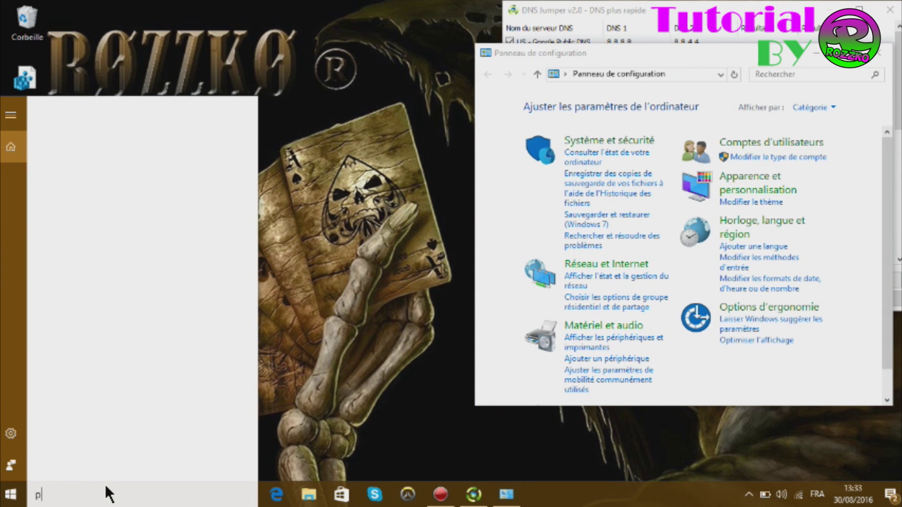
key(BackSpace)
key(BackSpace)
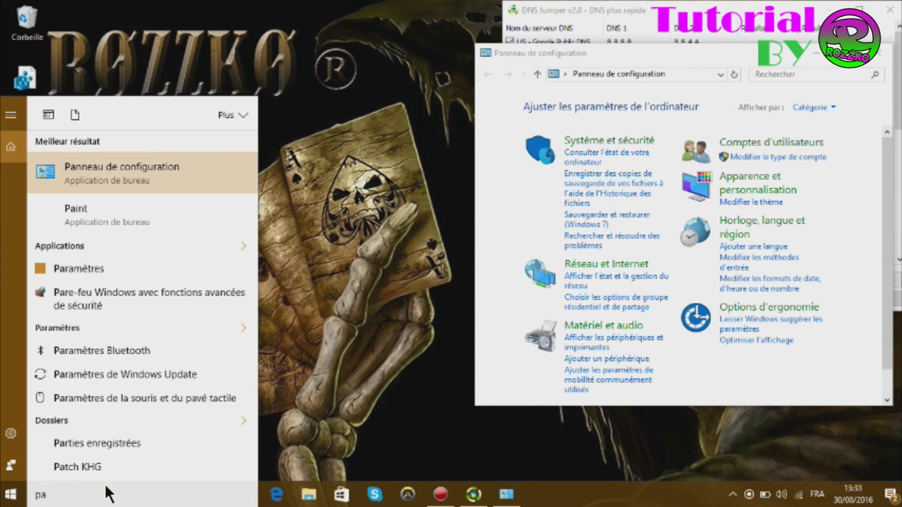
text(nn)
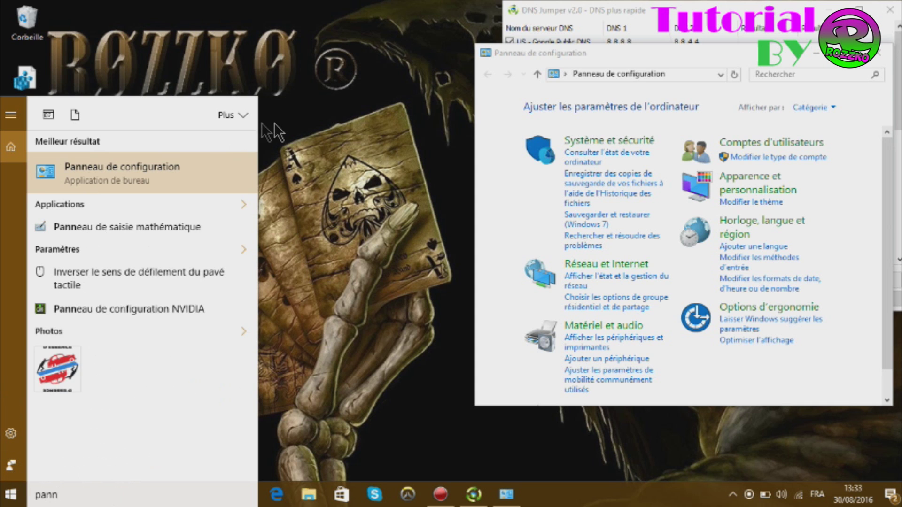
click(329, 147)
Maximize the Control Panel and open Centre Réseau et partage within the Réseau et Internet category
drag(708, 57, 257, 46)
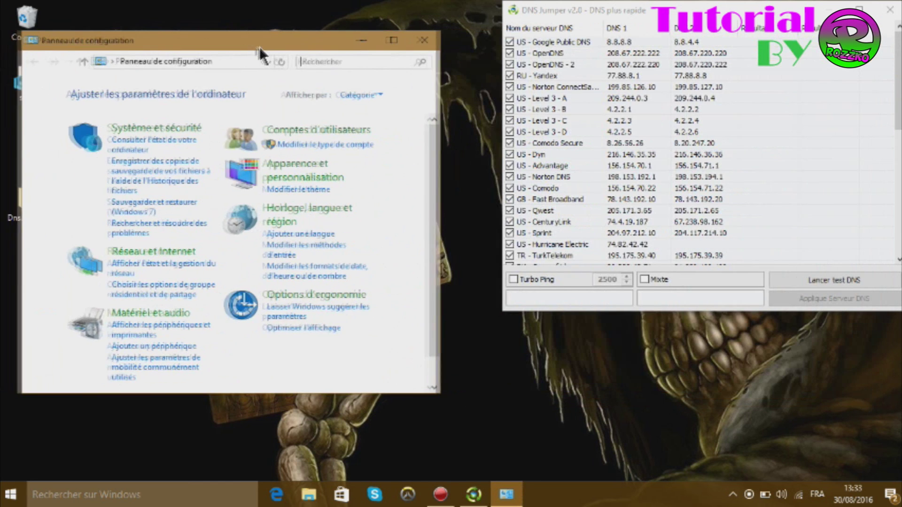
double_click(259, 46)
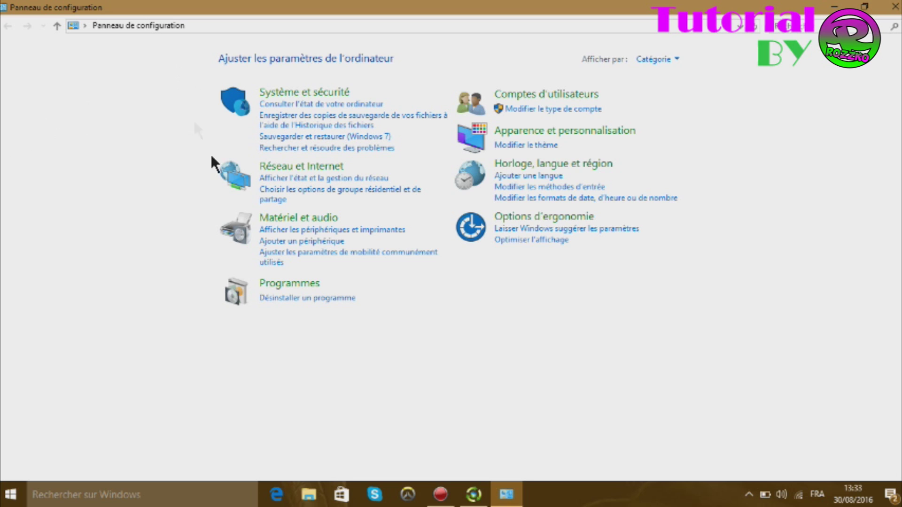
click(287, 173)
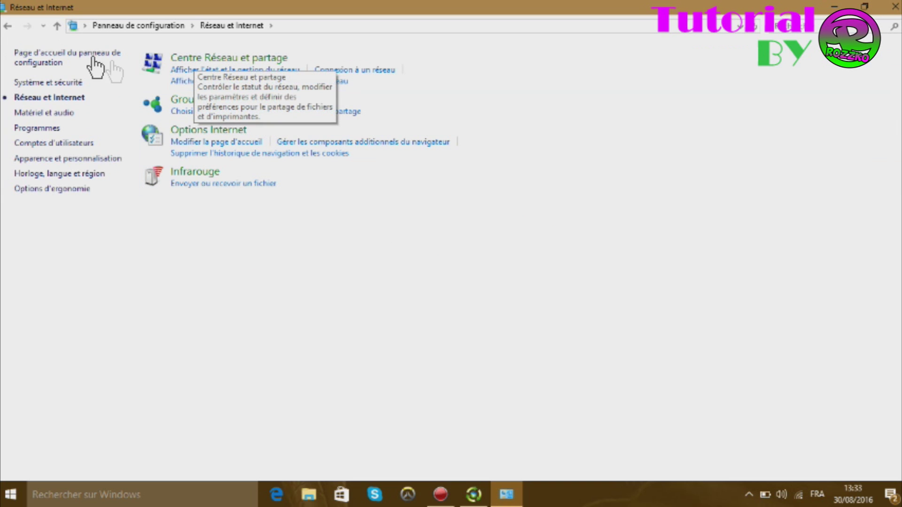
click(8, 26)
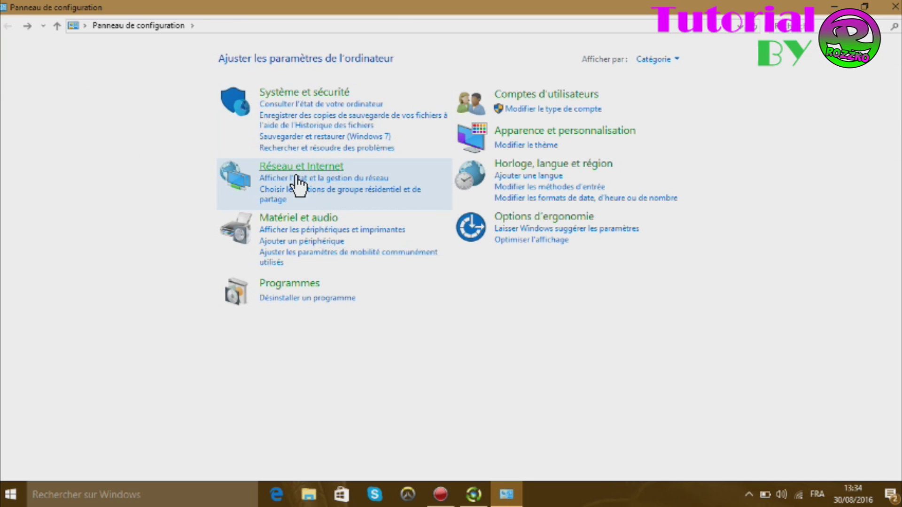
click(285, 168)
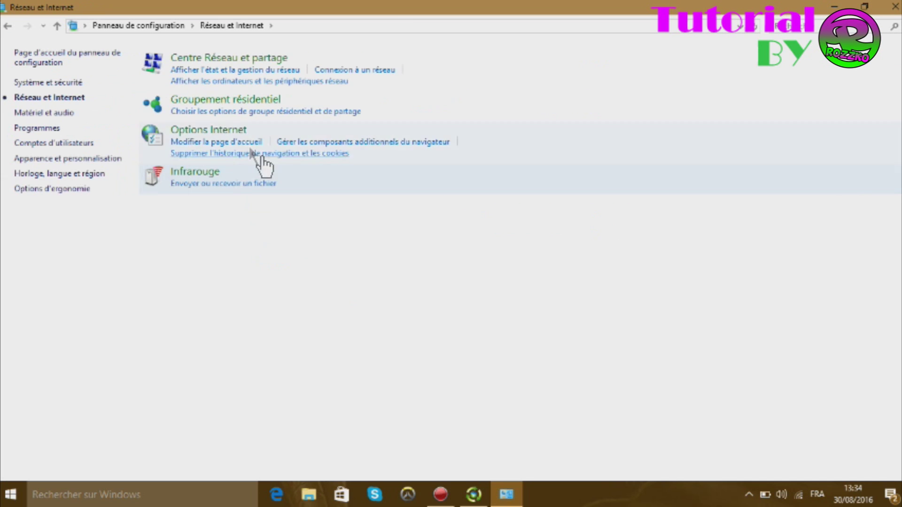
click(198, 60)
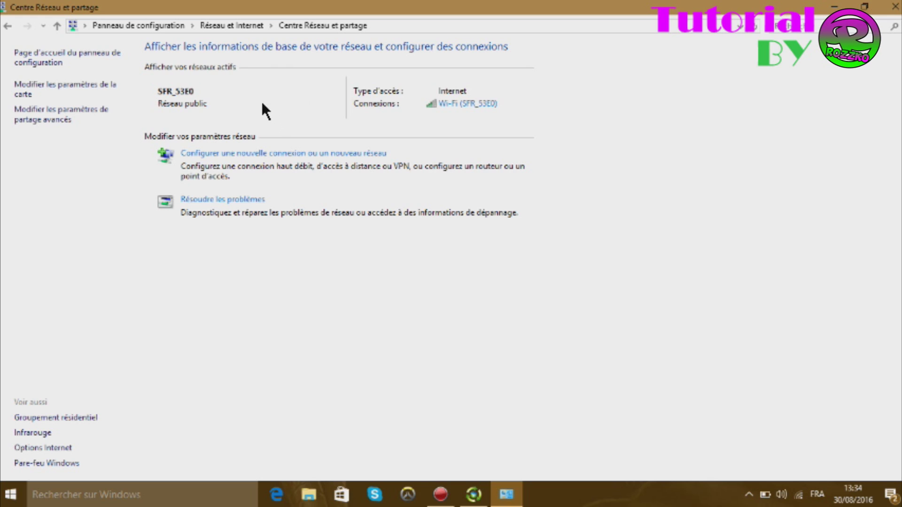
Open the properties of the Wi-Fi connection SFR_53E0 from its status window
click(447, 111)
drag(439, 111, 344, 69)
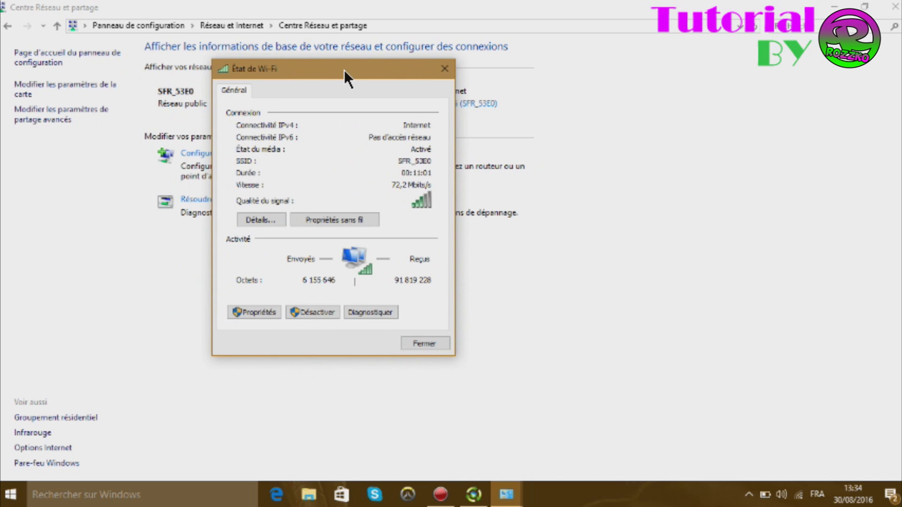
drag(344, 69, 312, 99)
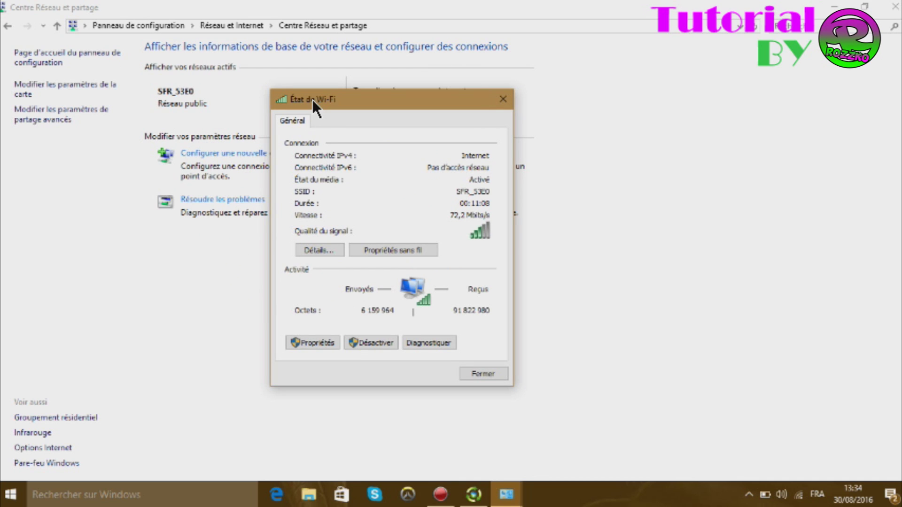
click(321, 343)
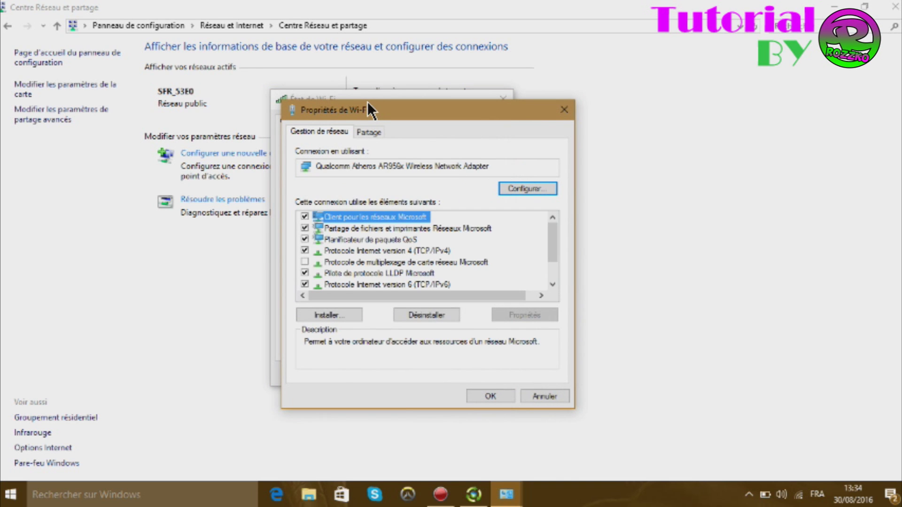
drag(359, 110, 340, 95)
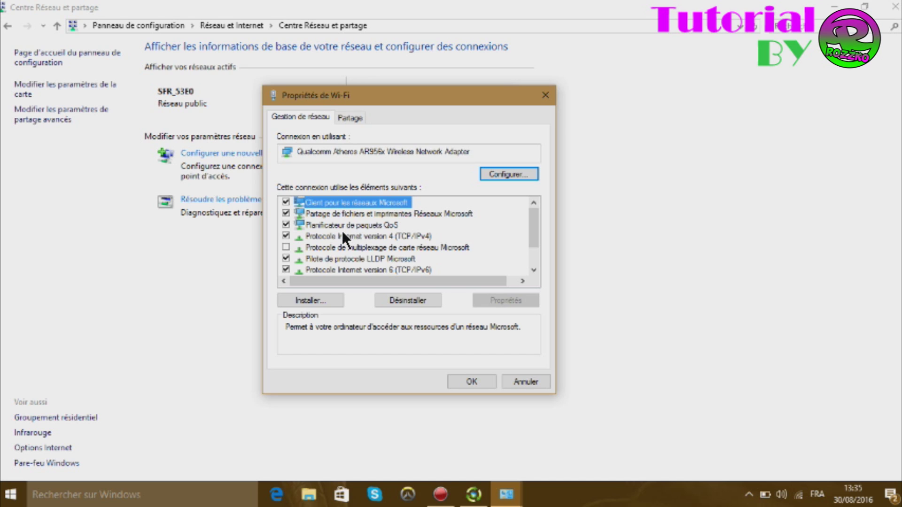
click(318, 237)
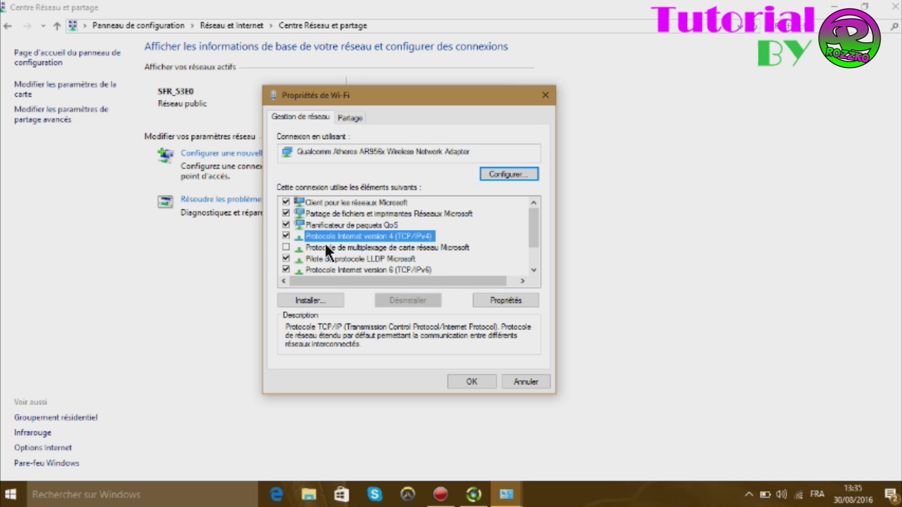
click(517, 300)
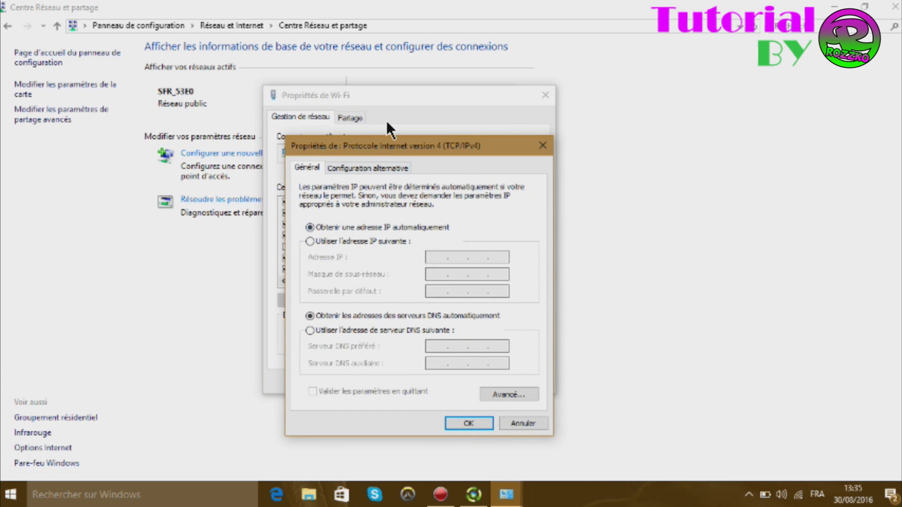
drag(395, 141, 163, 17)
click(232, 26)
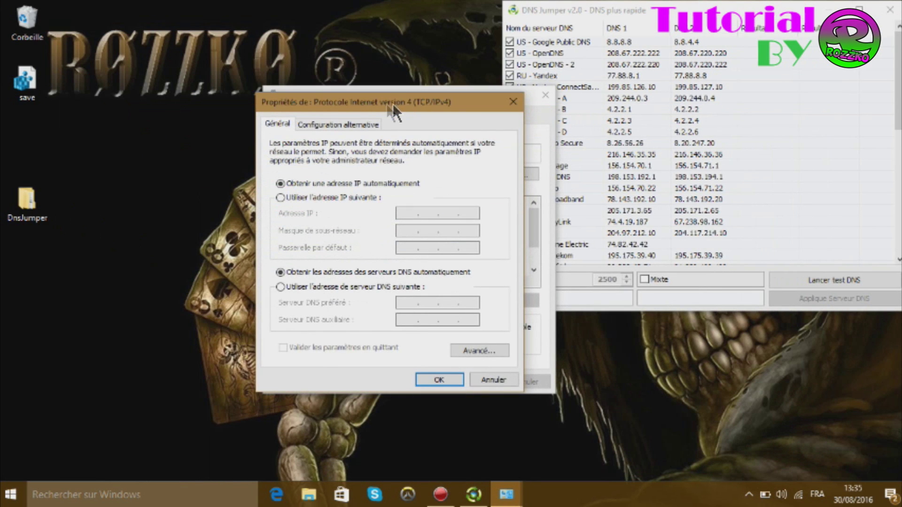
drag(392, 104, 202, 65)
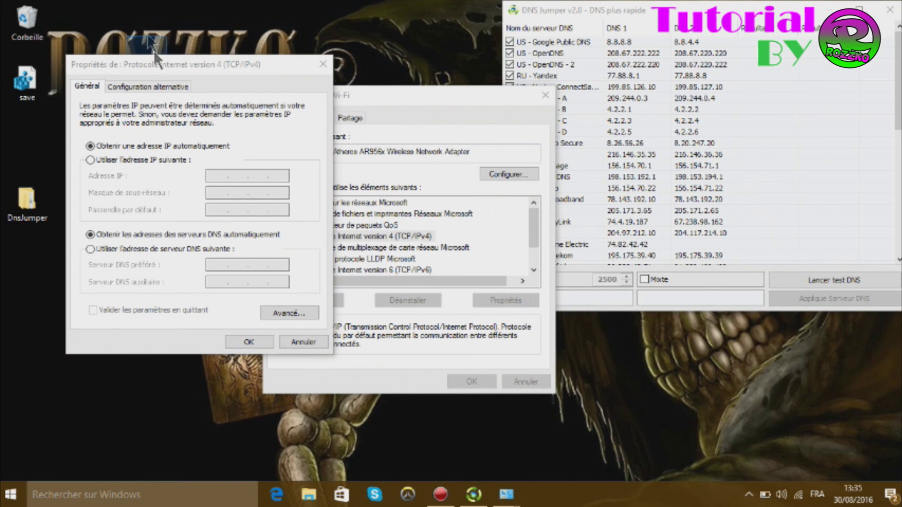
drag(145, 63, 212, 82)
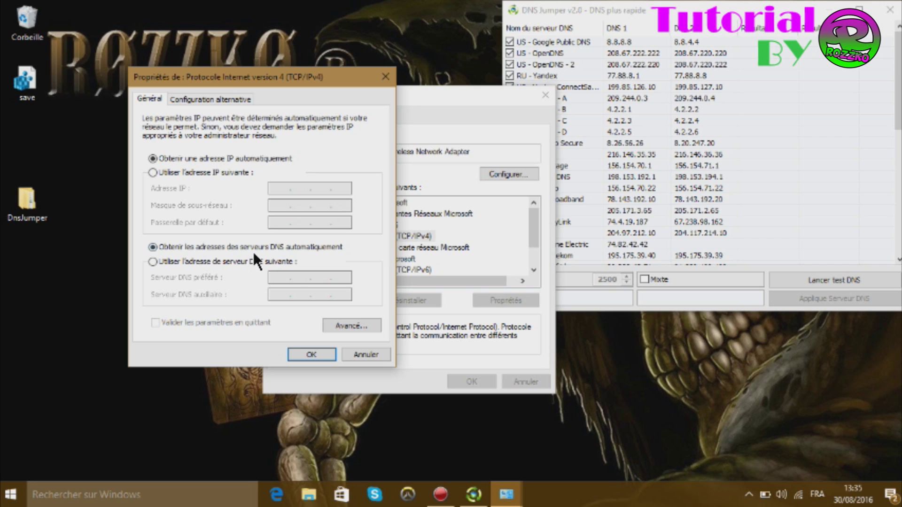
click(152, 262)
click(300, 279)
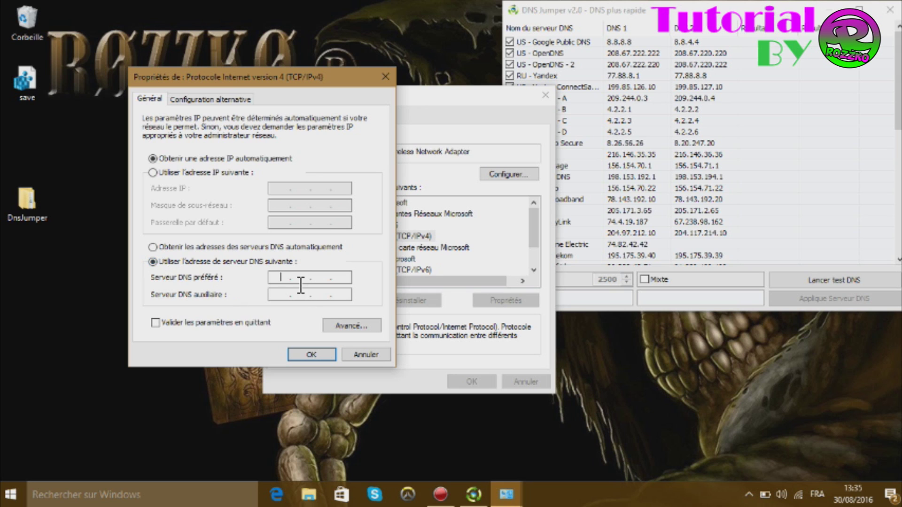
click(432, 123)
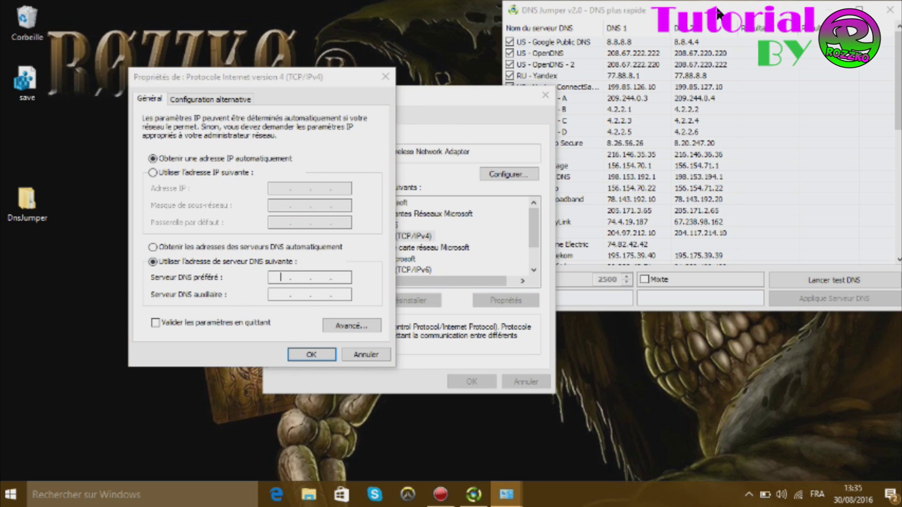
click(703, 14)
drag(703, 14, 713, 56)
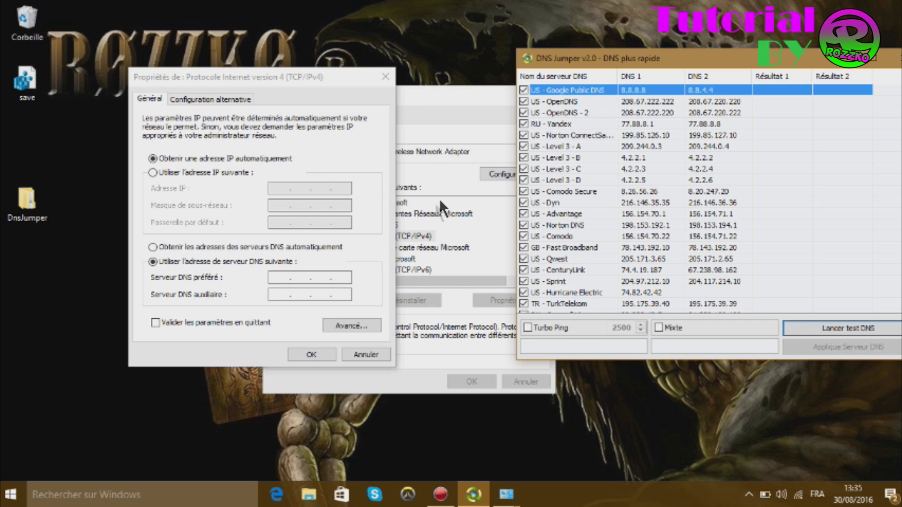
click(151, 277)
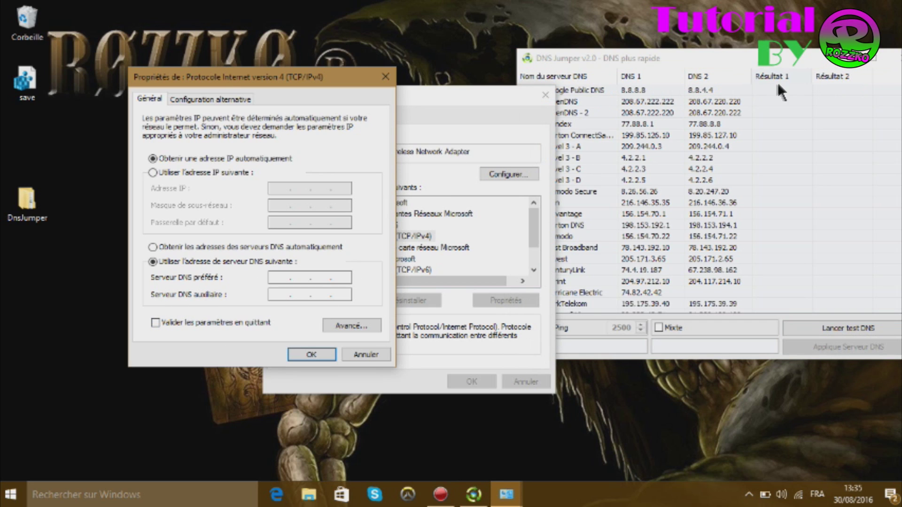
click(635, 57)
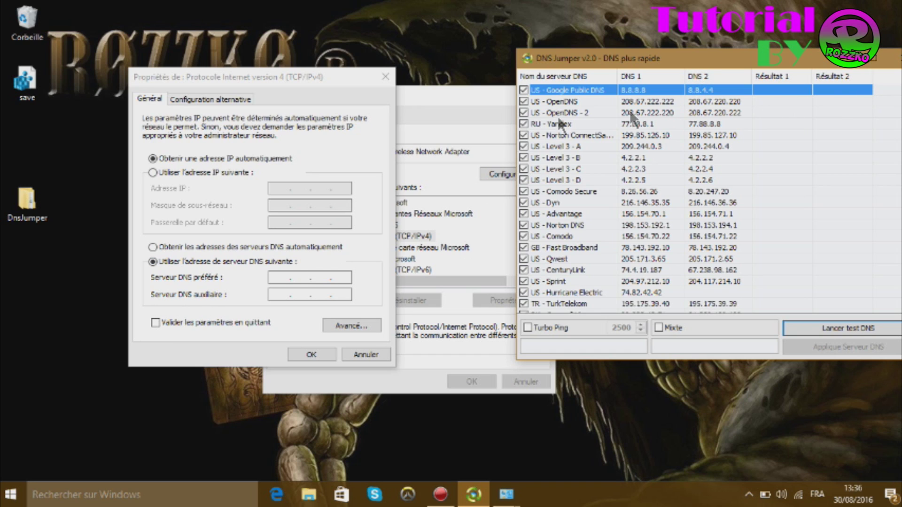
click(283, 278)
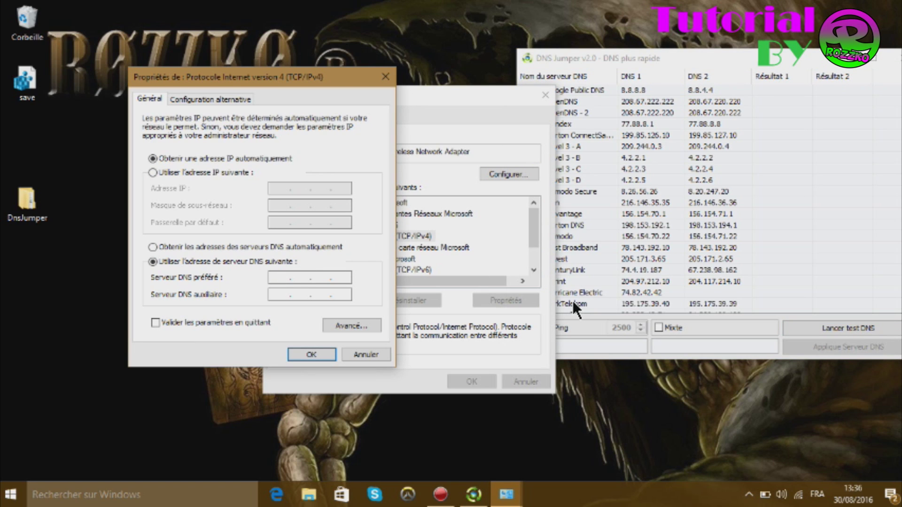
Set the preferred DNS server to 8.8.8.8 and the auxiliary DNS server to 8.8.4.4, and apply them
text(8)
text(.8.8.)
text(8)
text(8)
text(.8.4)
text(.4)
click(311, 355)
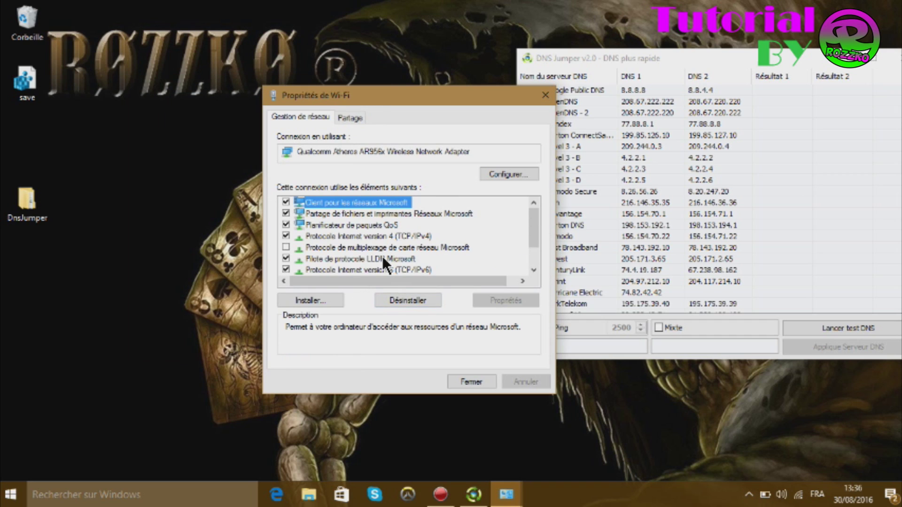
Reopen the TCP/IPv4 properties to check the DNS server addresses, and close them again
click(319, 236)
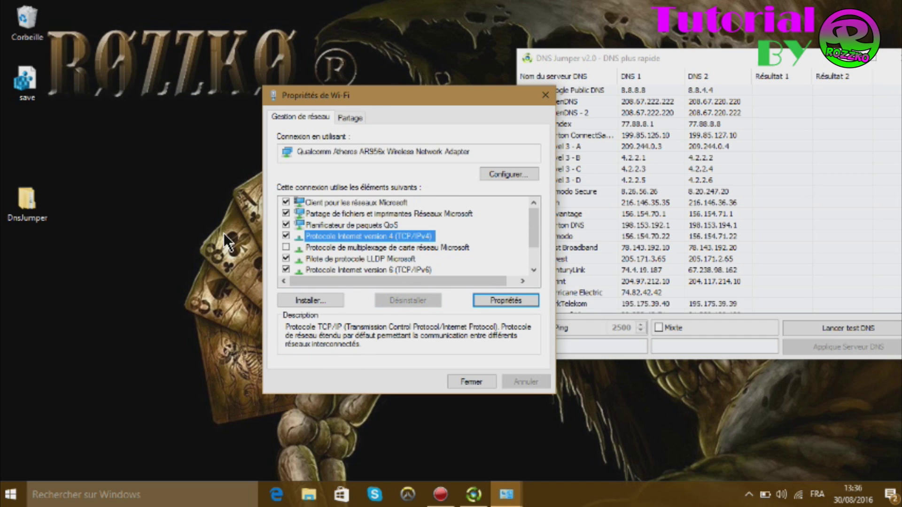
click(491, 299)
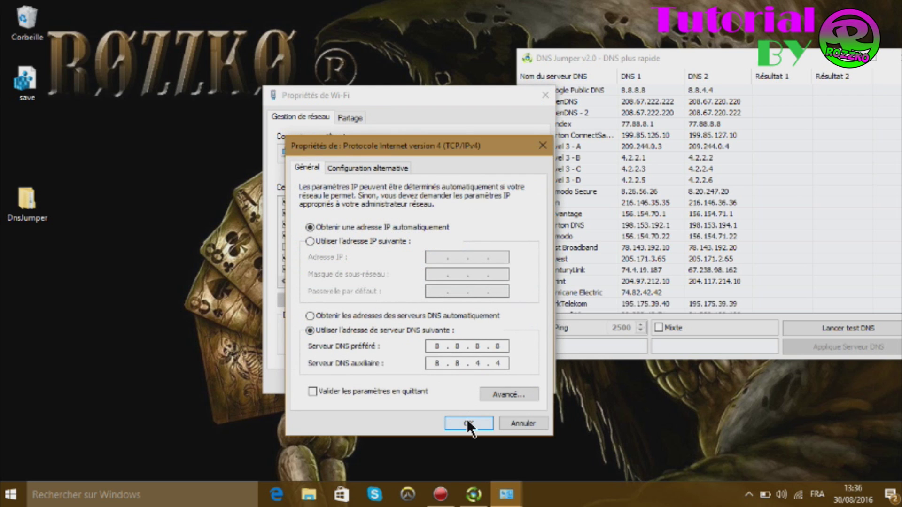
click(469, 422)
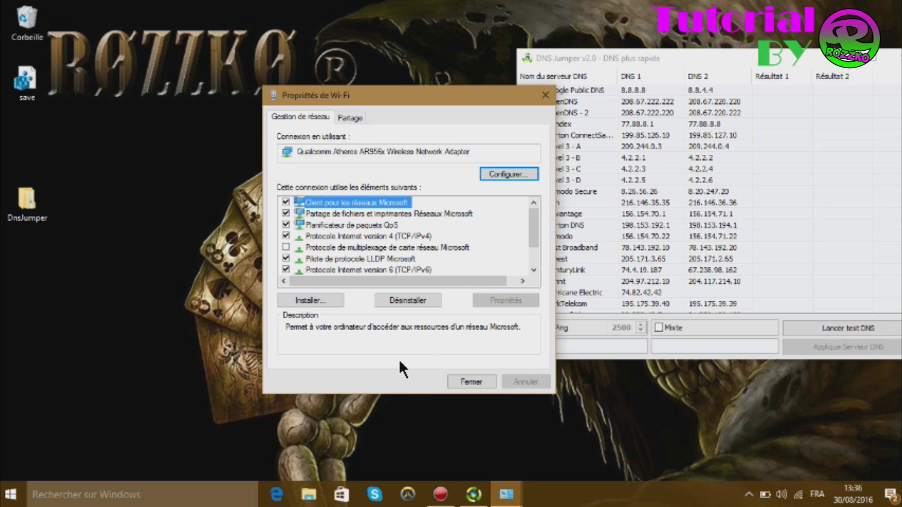
Close the Wi-Fi properties and status windows, both DNS Jumper windows and the Skype notification
click(475, 380)
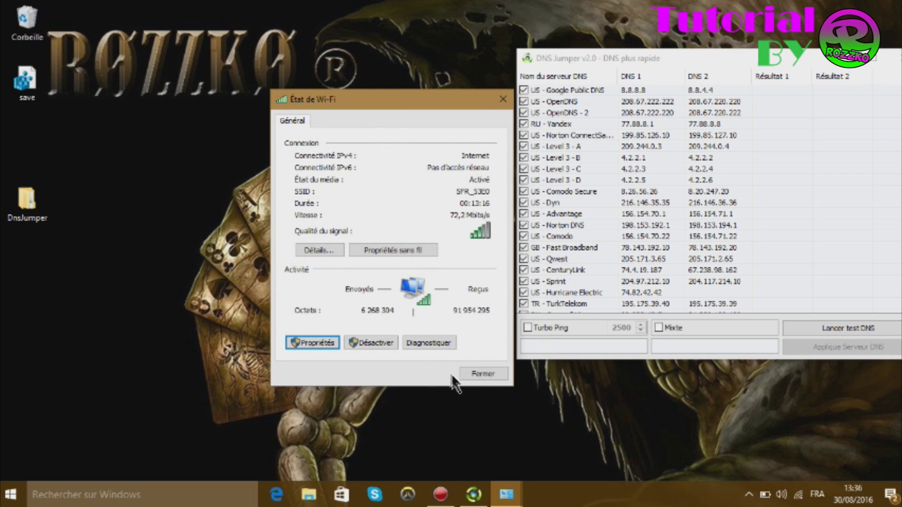
click(470, 374)
drag(793, 65, 436, 79)
click(532, 77)
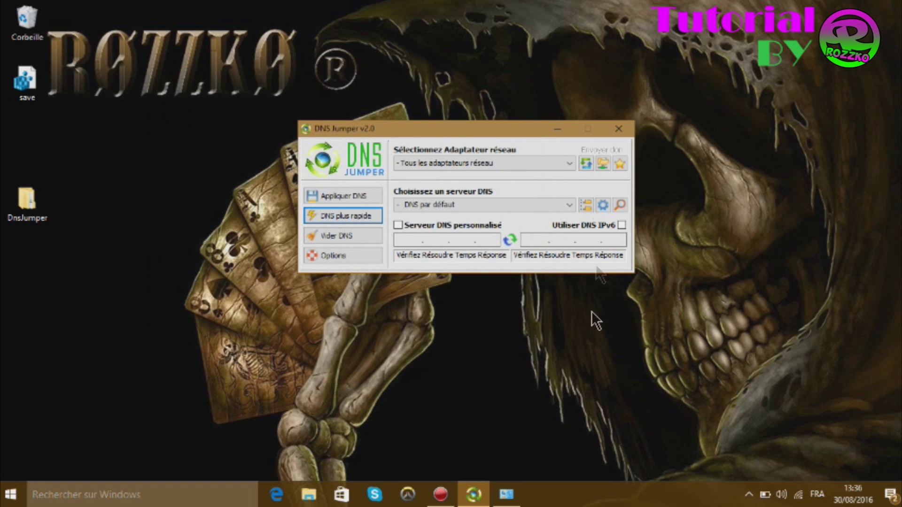
click(617, 128)
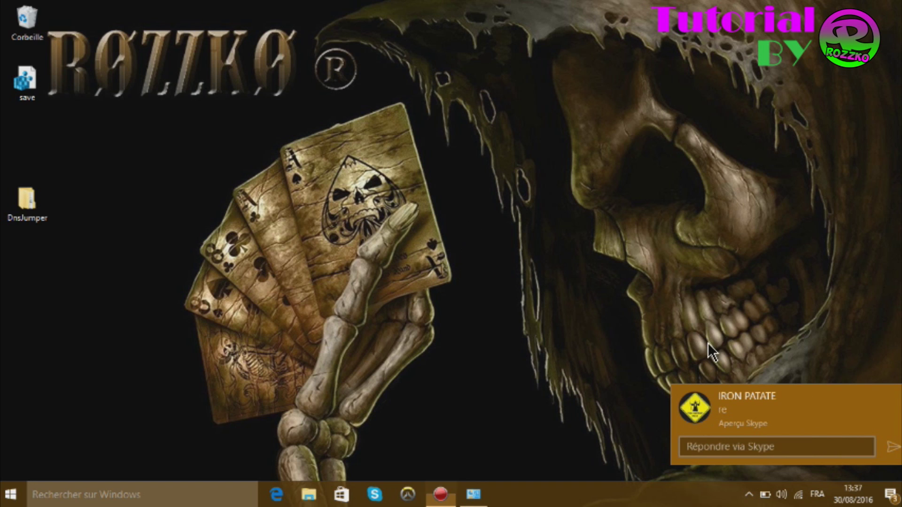
click(899, 399)
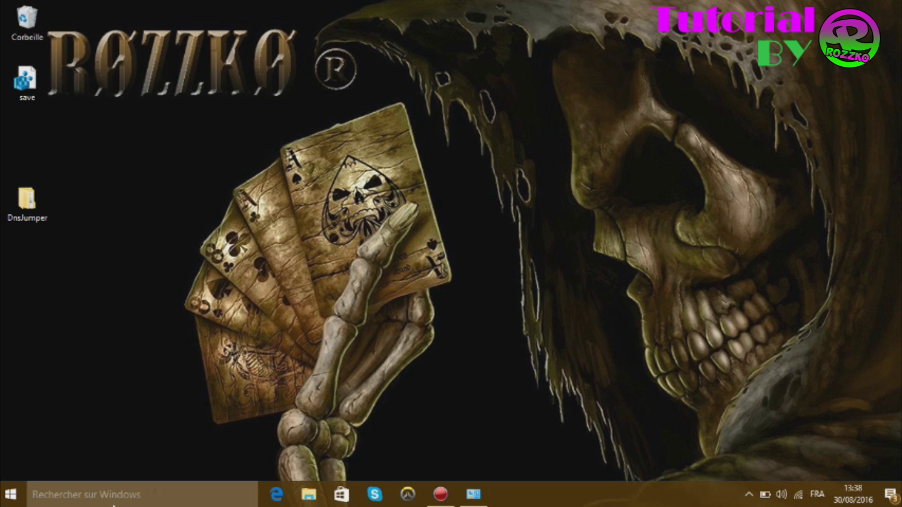
click(34, 494)
right_click(10, 494)
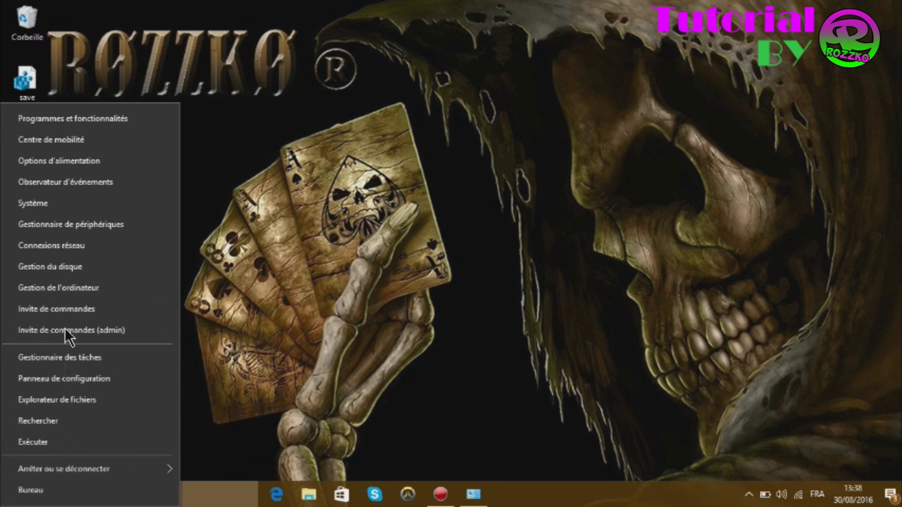
click(52, 419)
click(358, 425)
Search Windows for "cmd", open Invite de commandes as administrator and move its window higher on the desktop
click(108, 498)
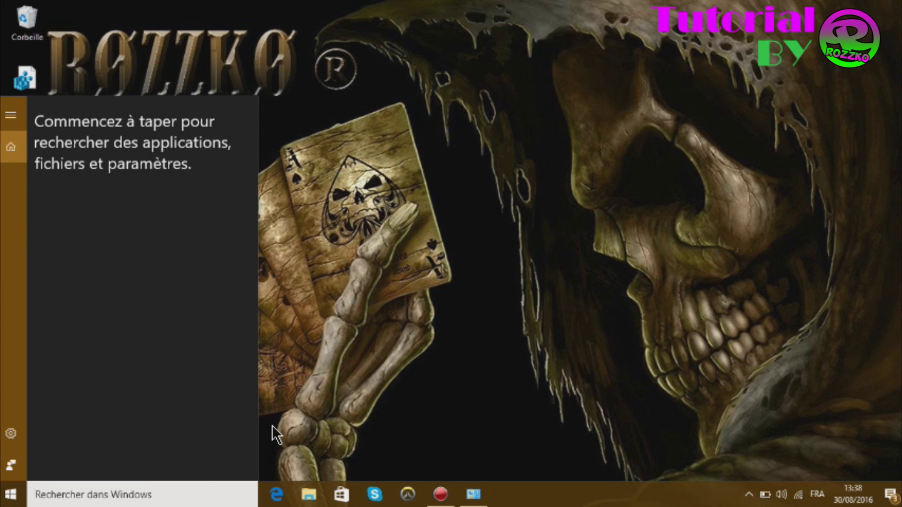
text(cmd)
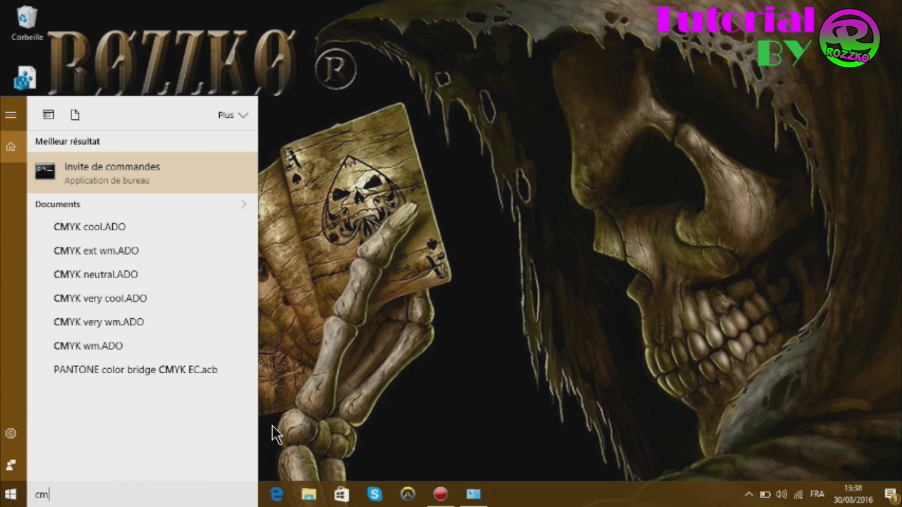
right_click(86, 181)
click(103, 194)
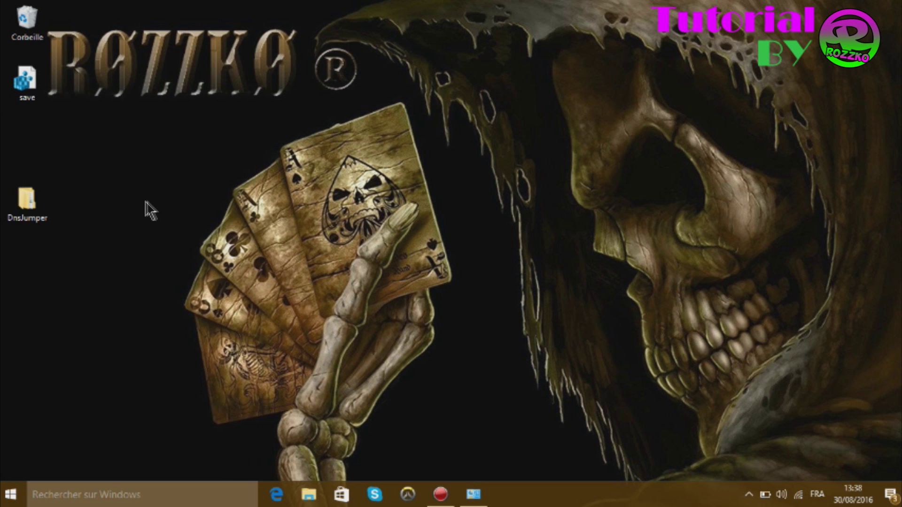
drag(363, 118, 360, 57)
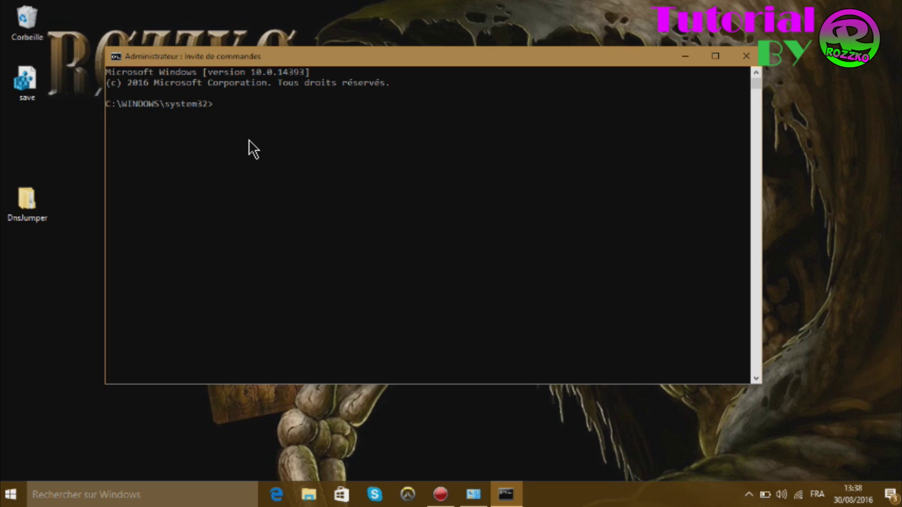
Display the global TCP parameters with "netsh interface tcp show global"
text(netsh interface tcp)
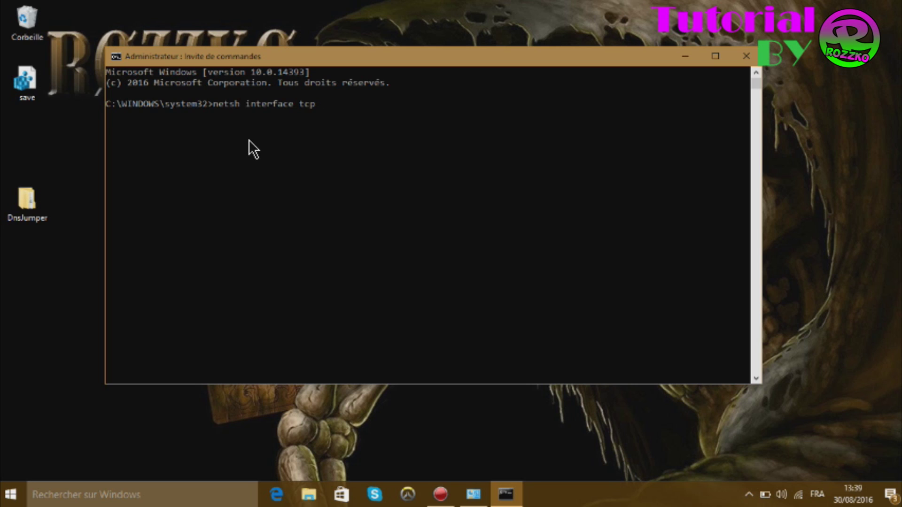
text( show global)
key(Return)
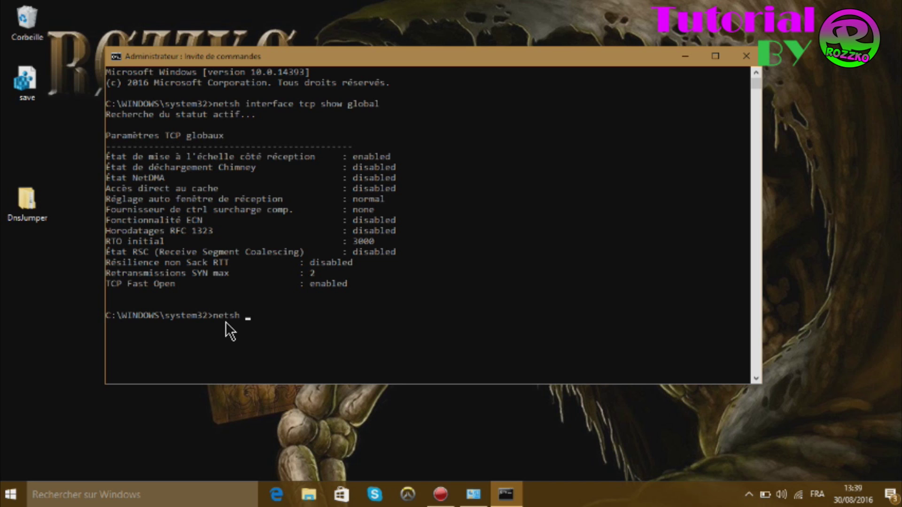
Disable TCP autotuning by running "netsh interface tcp set global autotuning=disable"
text(interface tcp set)
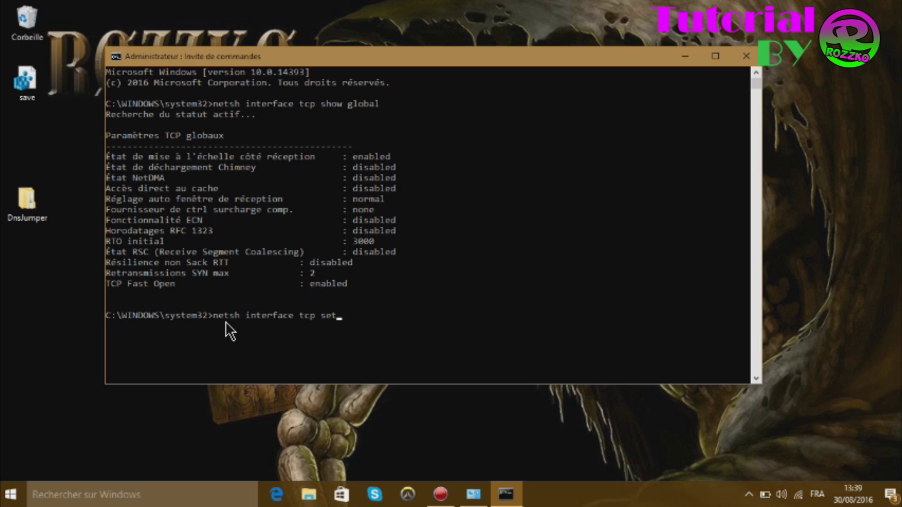
text( global)
text(auto)
text(ty)
text(ning)
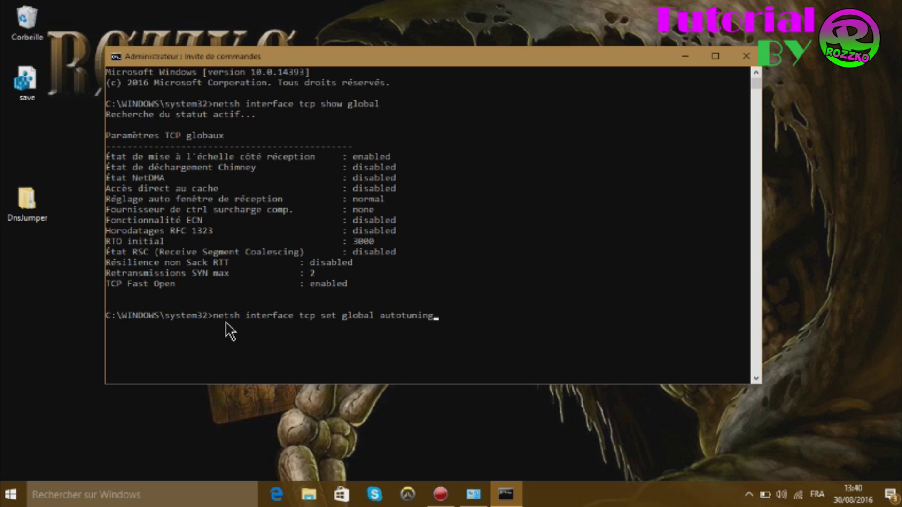
text(=disable)
key(Return)
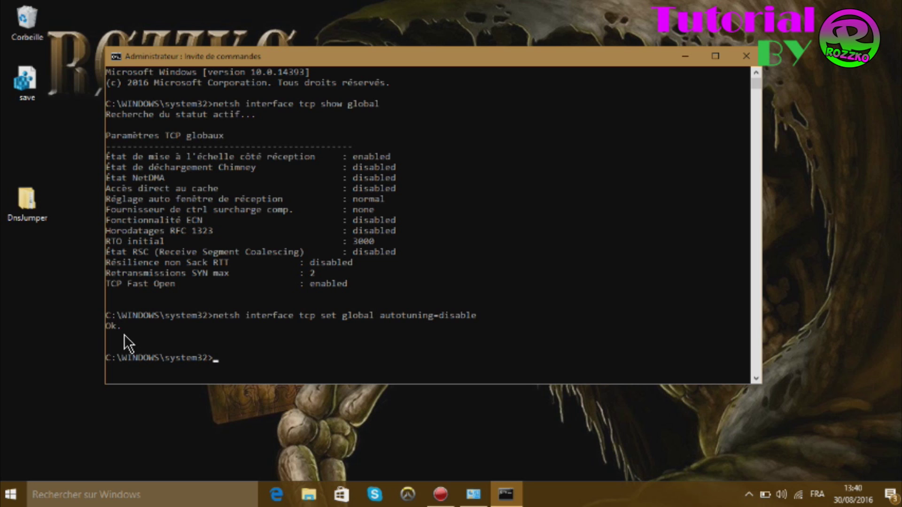
Write the command "netsh interface tcp set global autotuning=normal" at the prompt without running it
text(netsh interface t)
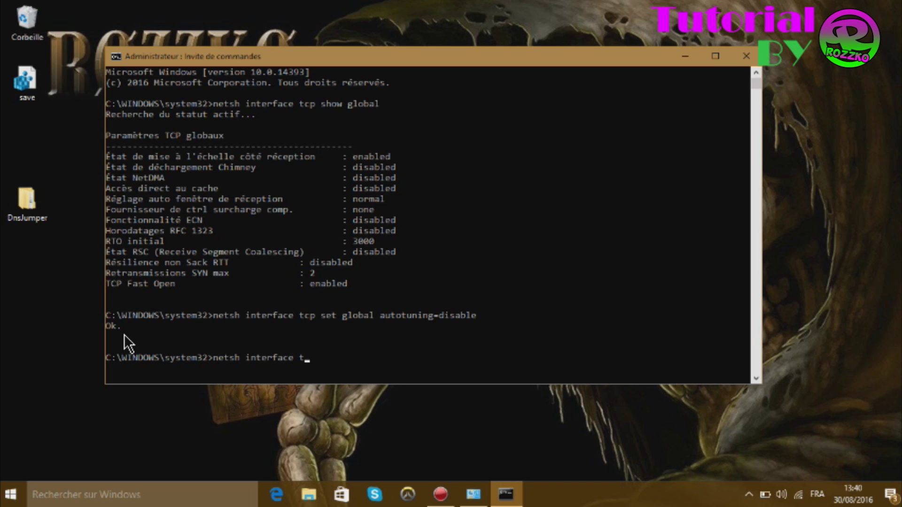
text(cp setglobal autotuning)
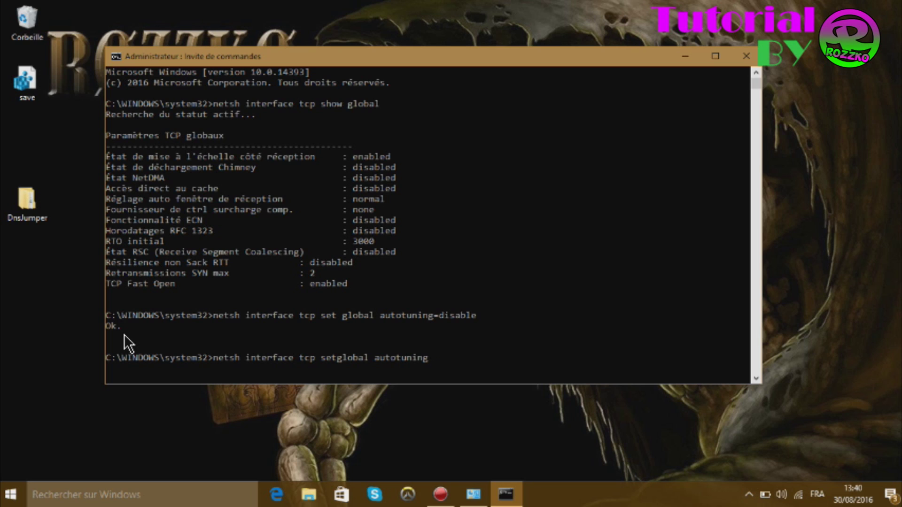
key(Left)
key(Left)
key(Left)
key(Left)
key(Left)
key(Left)
key(Left)
key(Left)
key(Left)
key(Left)
key(Left)
key(Left)
key(Left)
key(Right)
key(Right)
key(Right)
key(Right)
key(Right)
key(Right)
key(Right)
key(Right)
key(Right)
key(Right)
key(Right)
key(Right)
key(Right)
text(-)
text(normal)
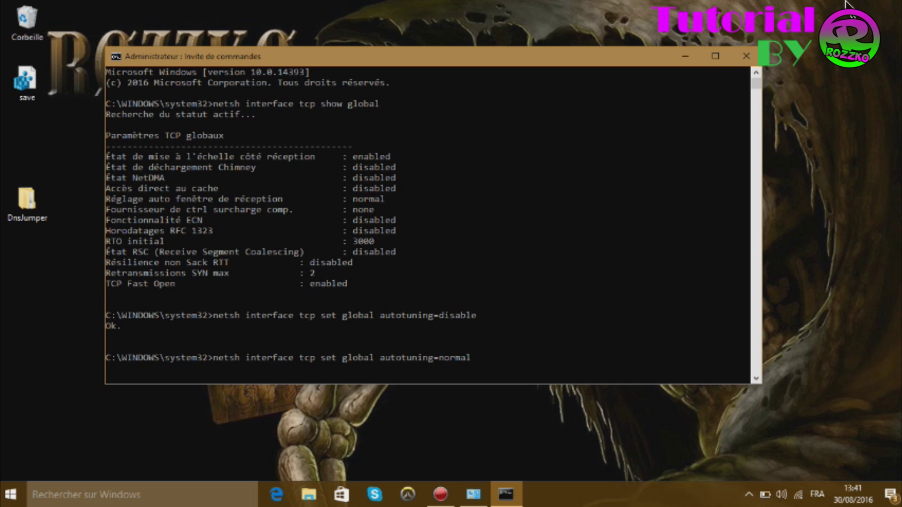
Close the command prompt, open the Google home page in Google Chrome and dismiss the Skype notification
click(737, 58)
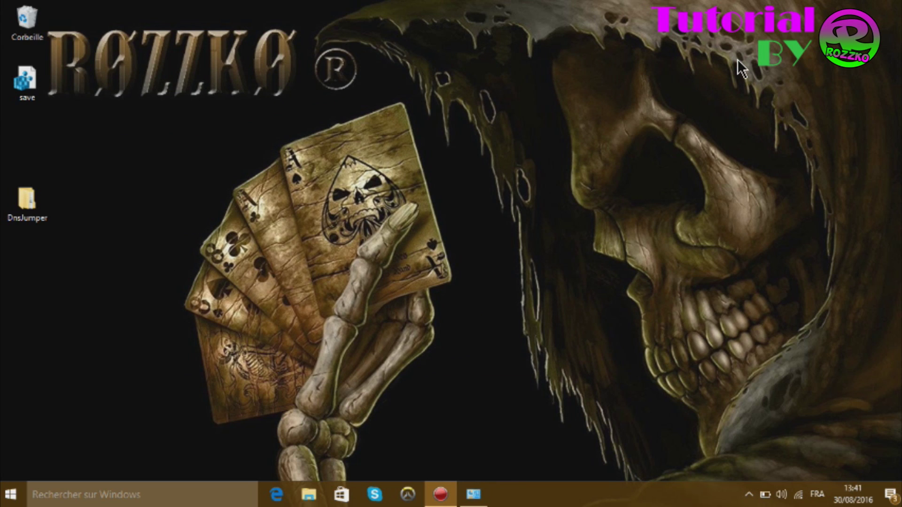
key(super)
click(248, 351)
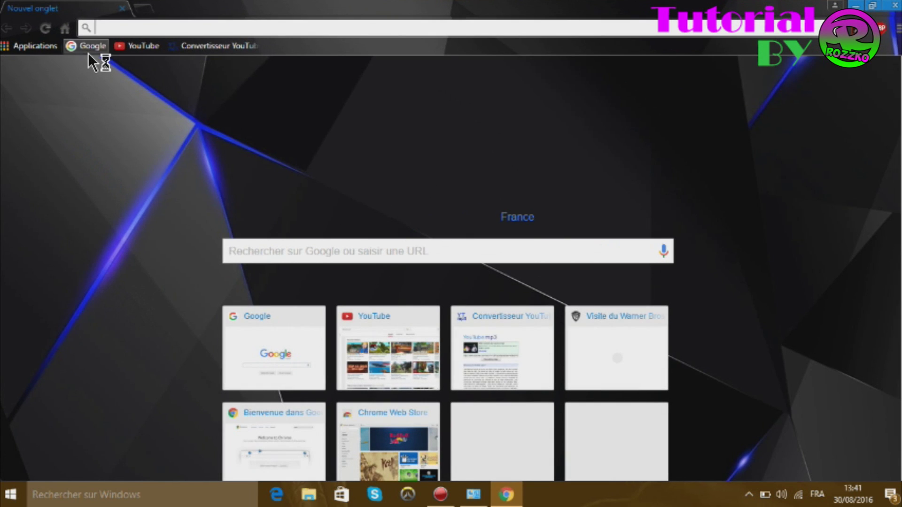
click(90, 50)
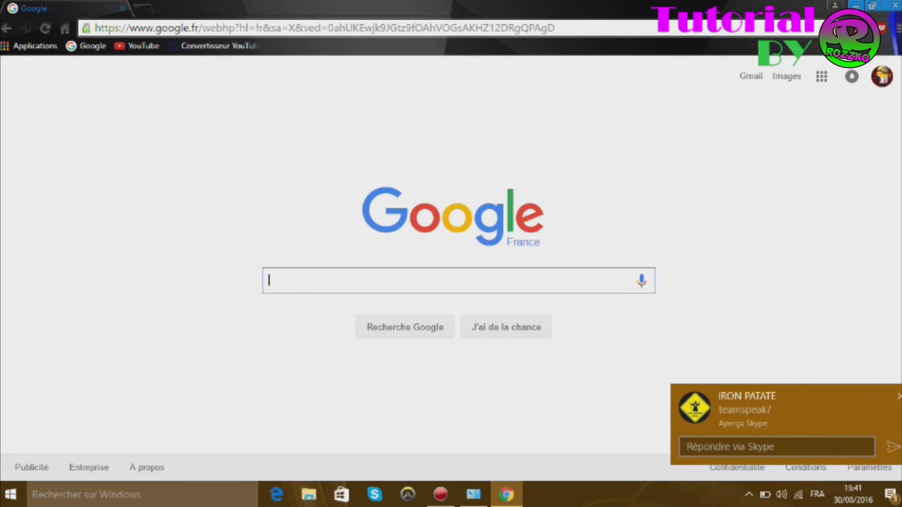
click(898, 396)
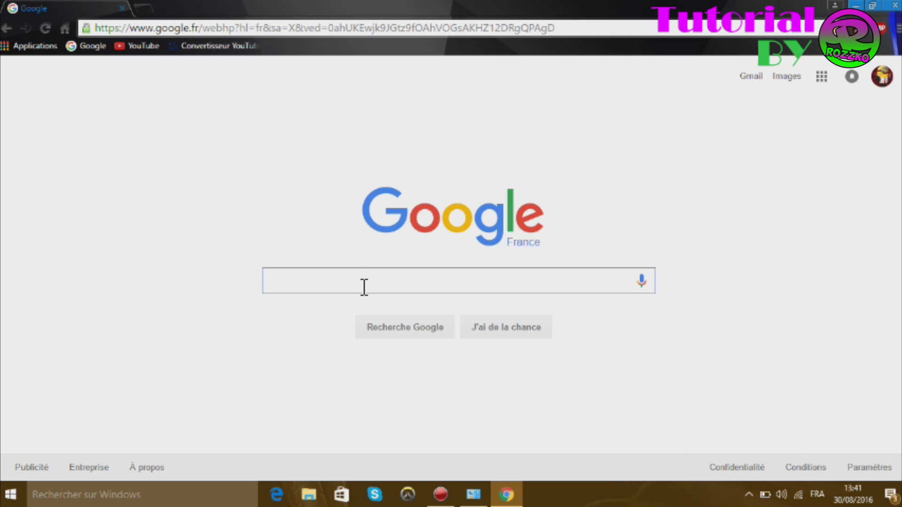
Search Google for "speedtest" and open the Speedtest.net by Ookla result
text(spe)
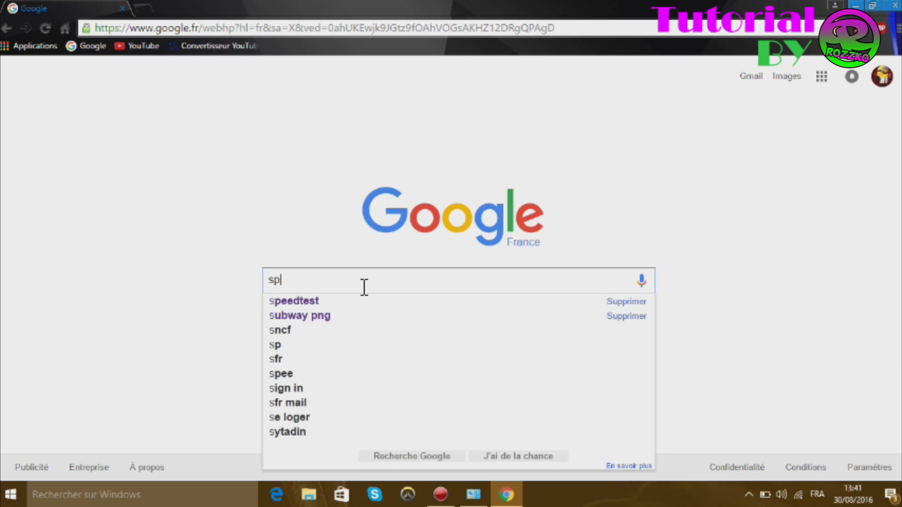
click(318, 301)
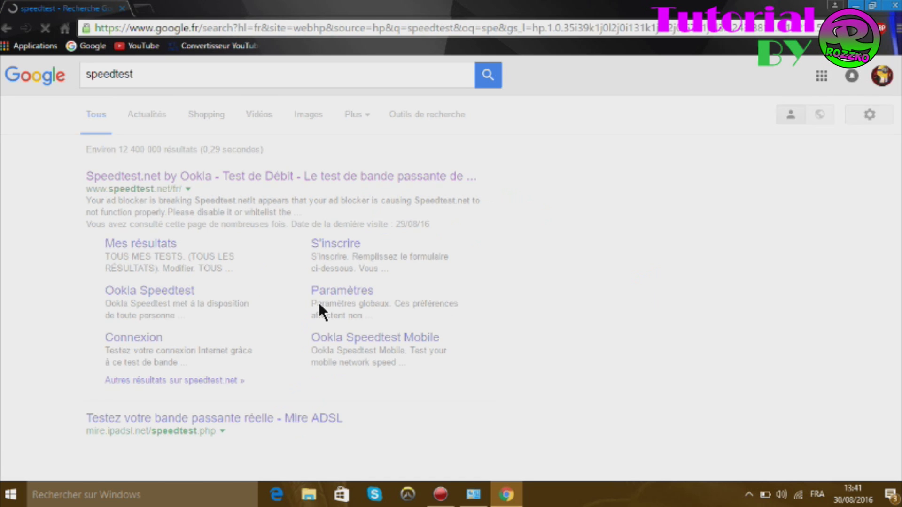
click(248, 183)
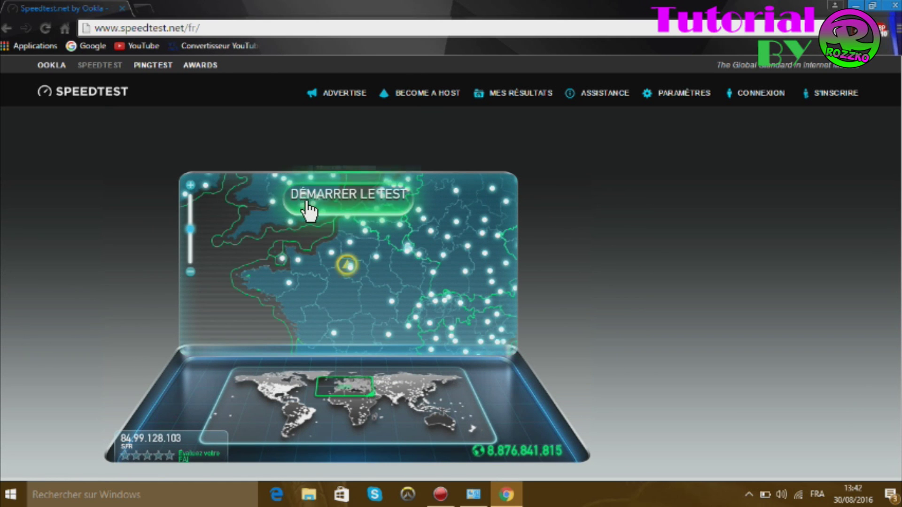
Run the Speedtest connection test through to its ping, download and upload results and close the browser
click(309, 209)
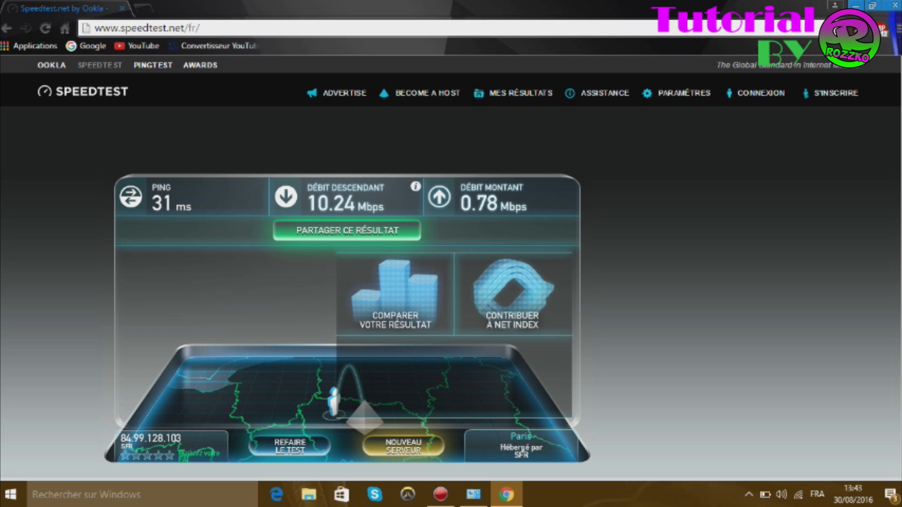
click(895, 6)
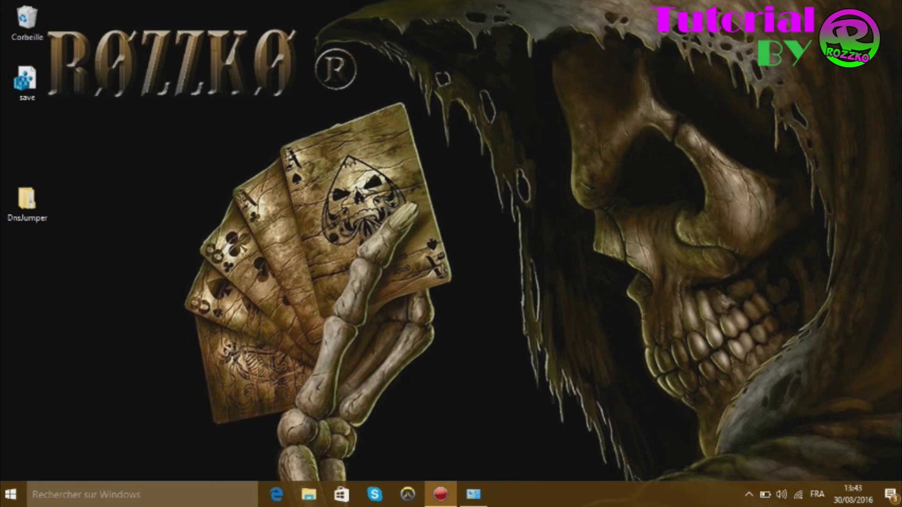